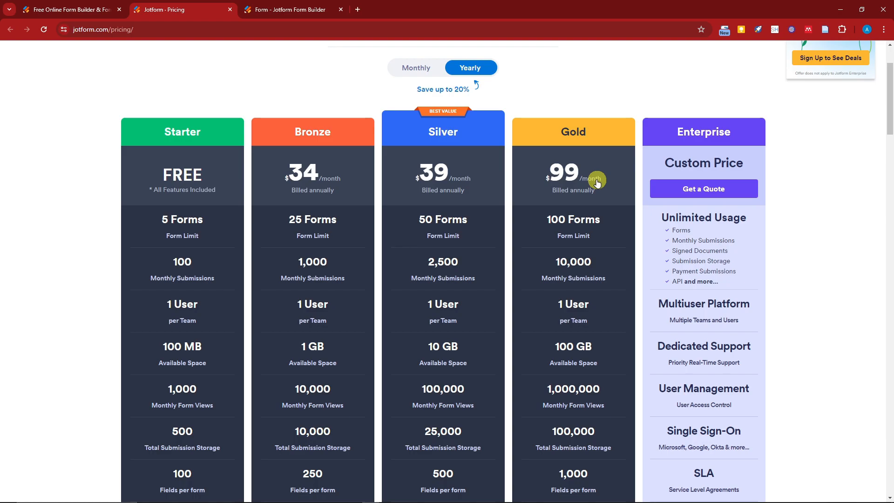
- Compare the limits, storage, HIPAA compliance features and branding of the Starter, Bronze, Silver, Gold and Enterprise plans on the pricing page
scroll(208, 198, "down", 2)
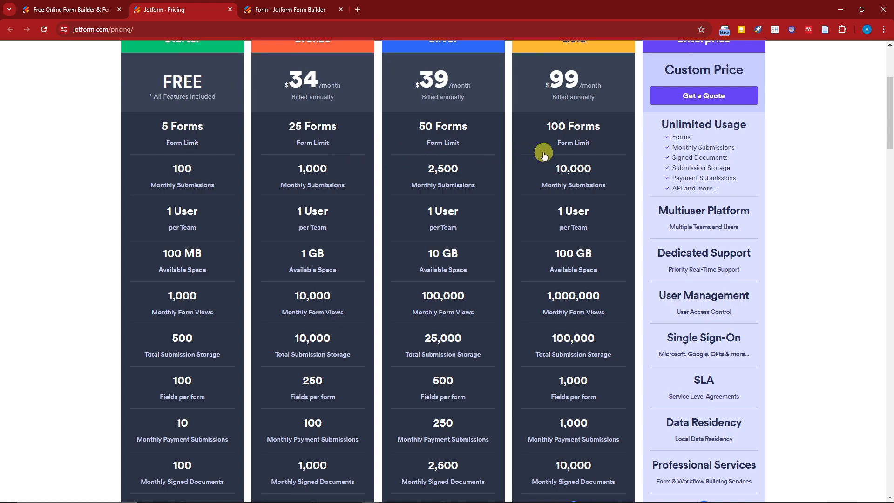
scroll(168, 155, "up", 1)
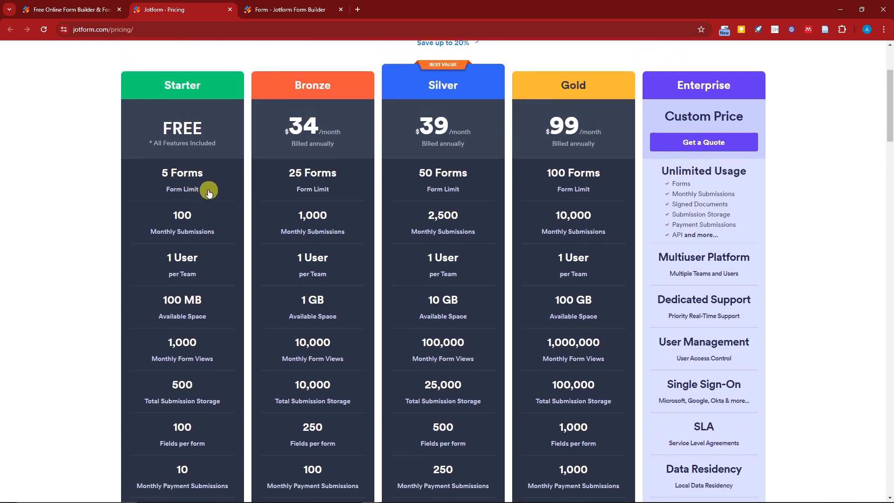
scroll(208, 193, "down", 1)
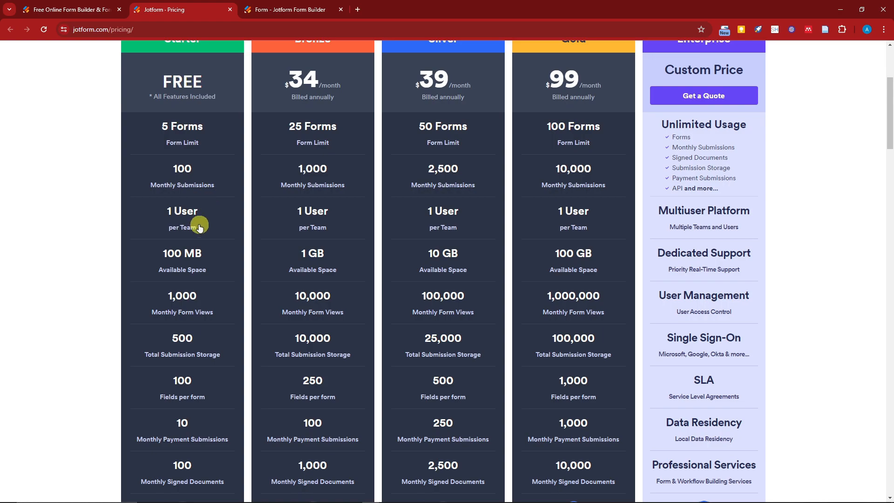
scroll(250, 233, "up", 1)
left_click_drag(167, 257, 210, 261)
left_click(619, 172)
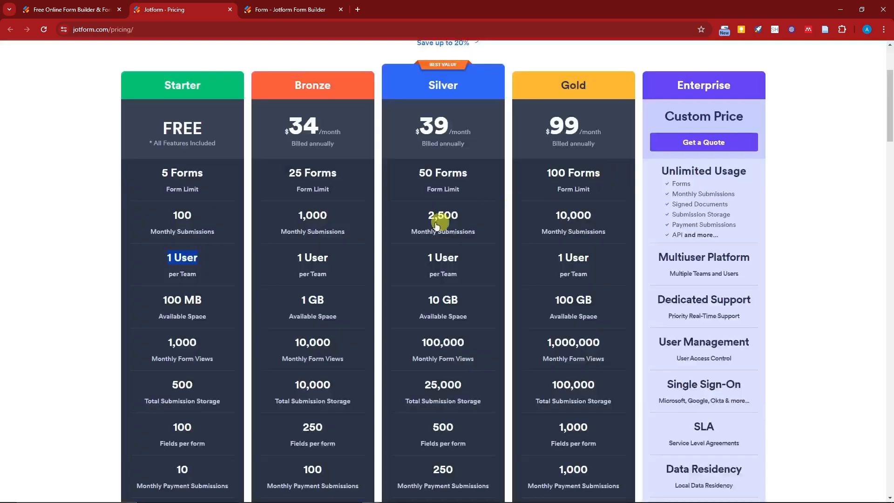
left_click(10, 243)
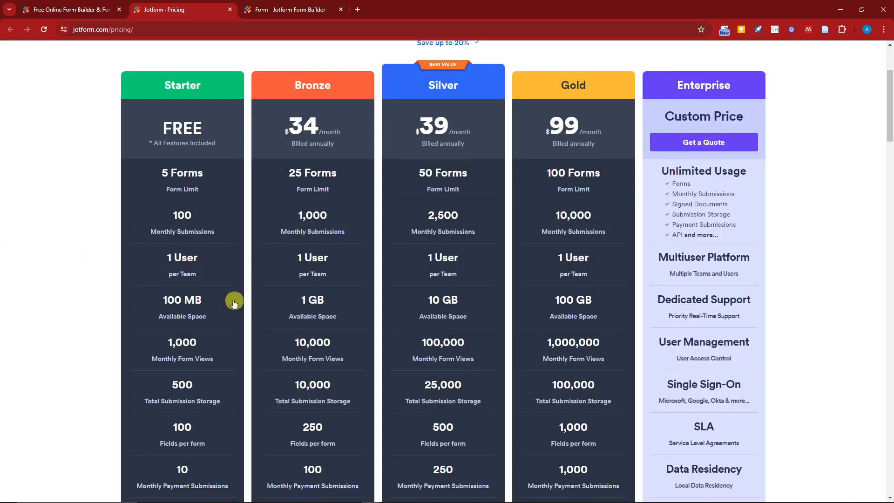
scroll(236, 300, "down", 8)
scroll(240, 314, "down", 2)
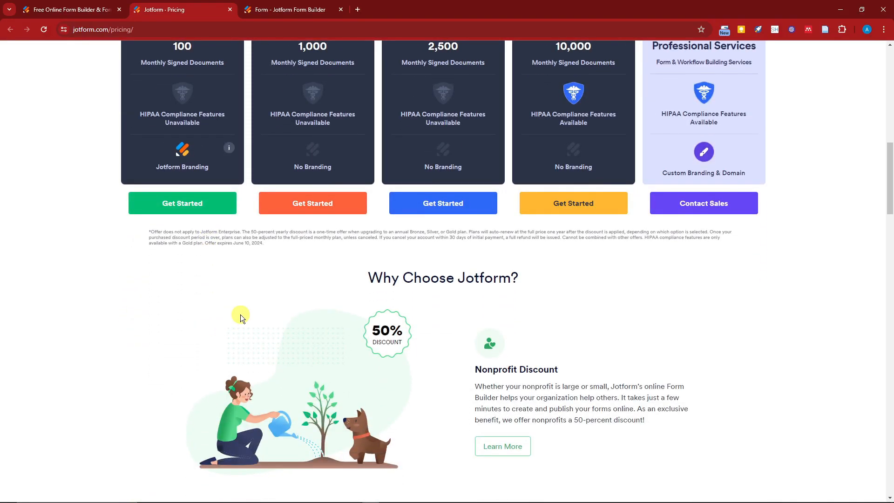
scroll(241, 321, "up", 4)
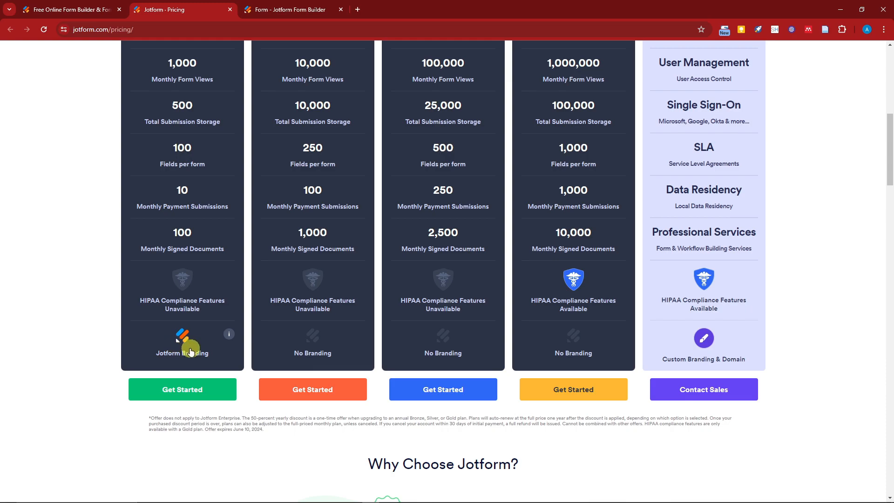
scroll(185, 352, "up", 3)
scroll(188, 349, "down", 3)
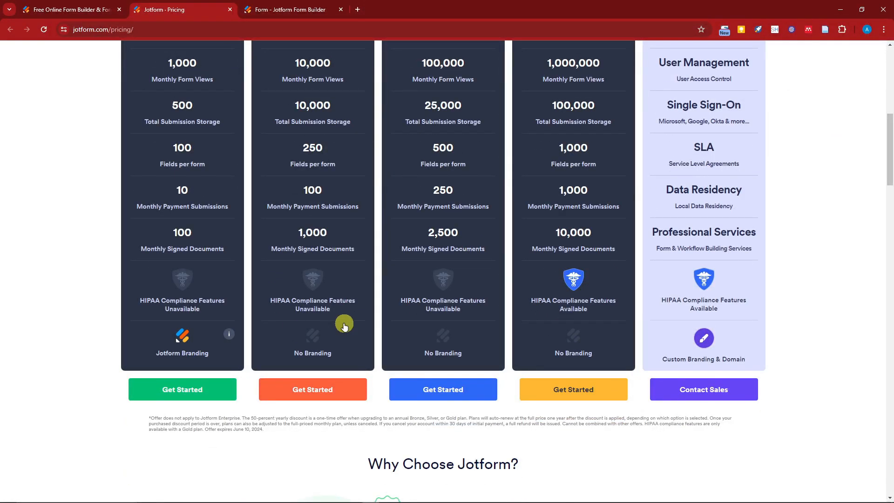
scroll(367, 333, "up", 6)
scroll(573, 135, "down", 6)
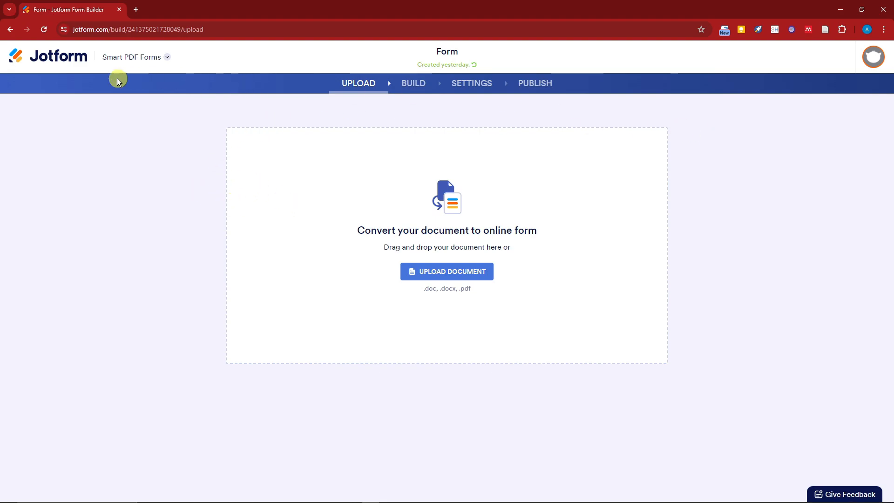
left_click(167, 58)
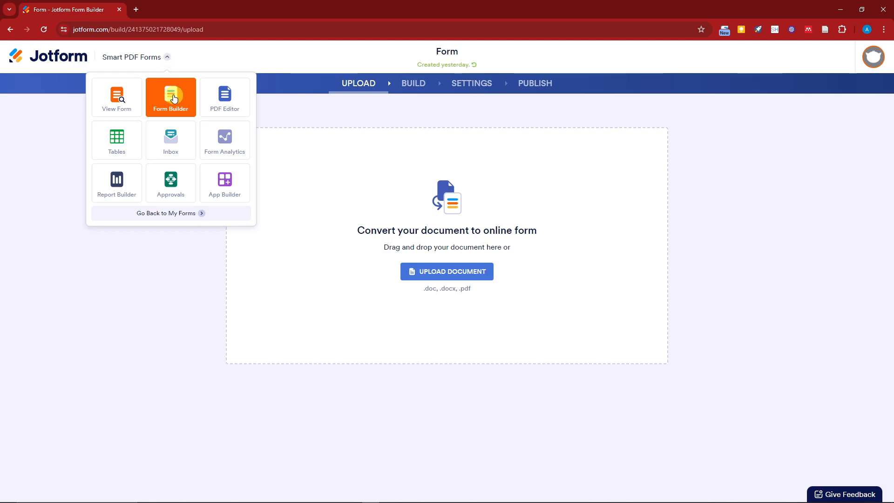
left_click(127, 65)
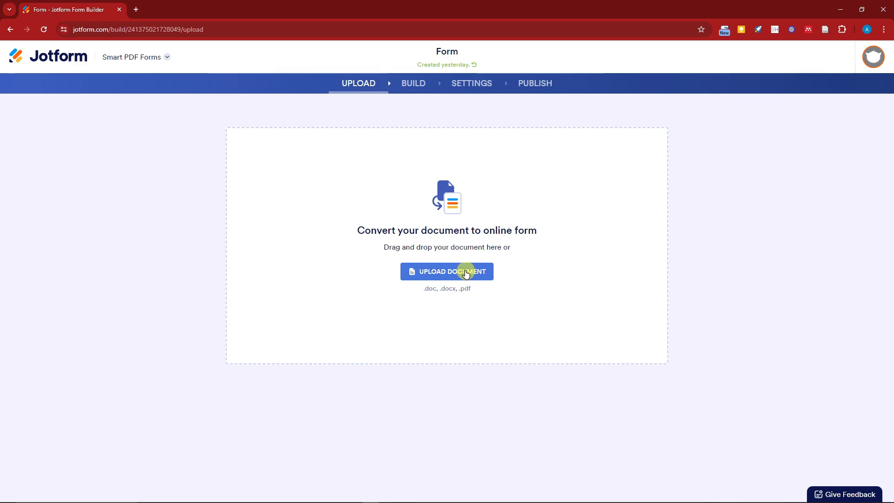
- Review the Start Date PDF from the Desktop folder in File Explorer and upload it to Smart PDF Forms for conversion into an online form
left_click(473, 275)
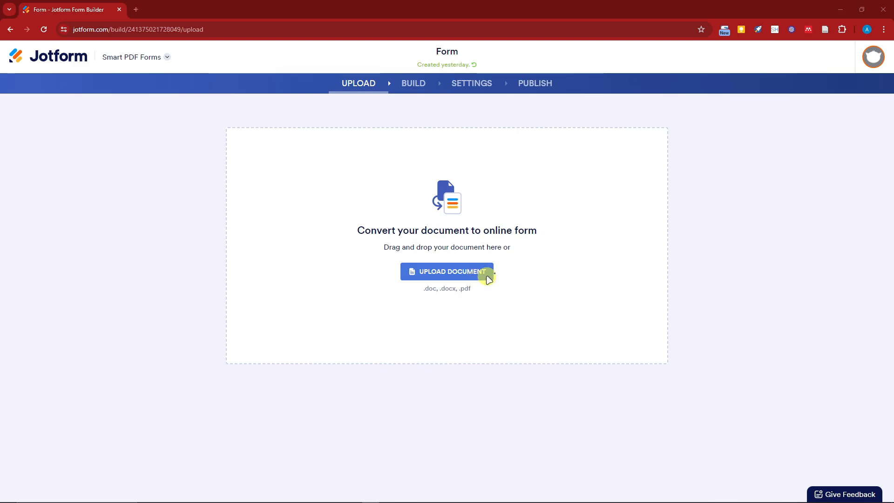
mouse_move(192, 501)
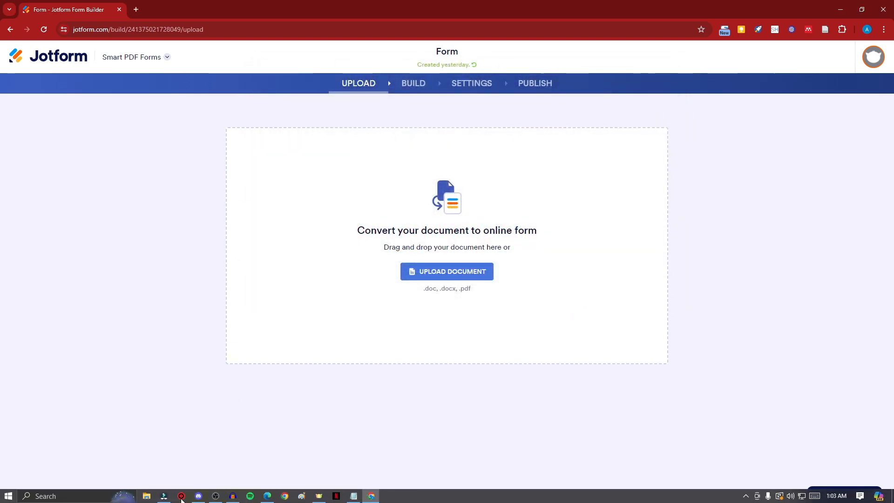
left_click(146, 497)
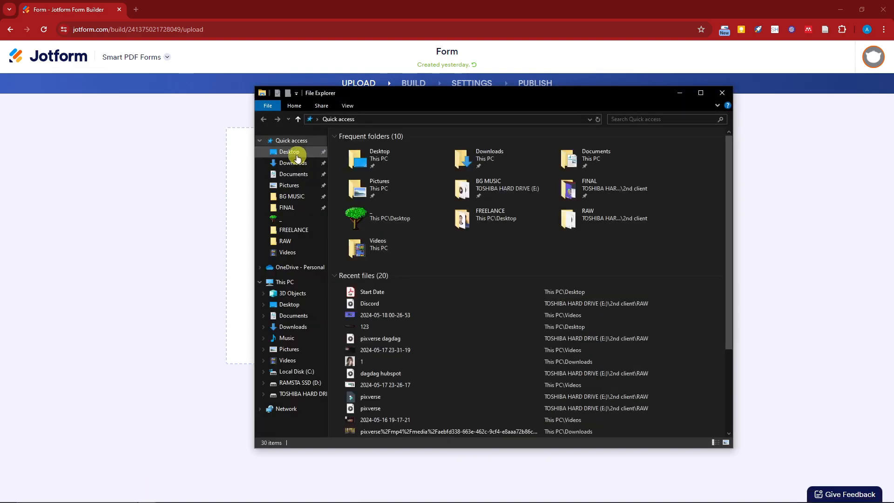
left_click(289, 152)
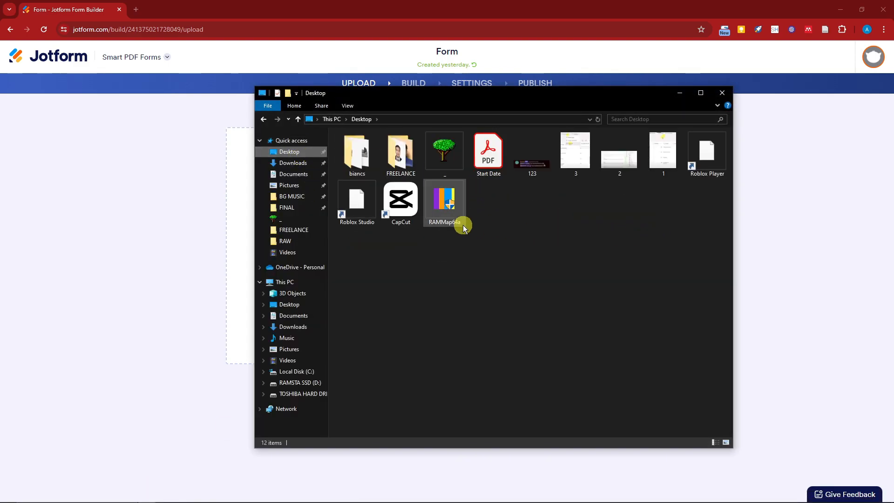
double_click(482, 172)
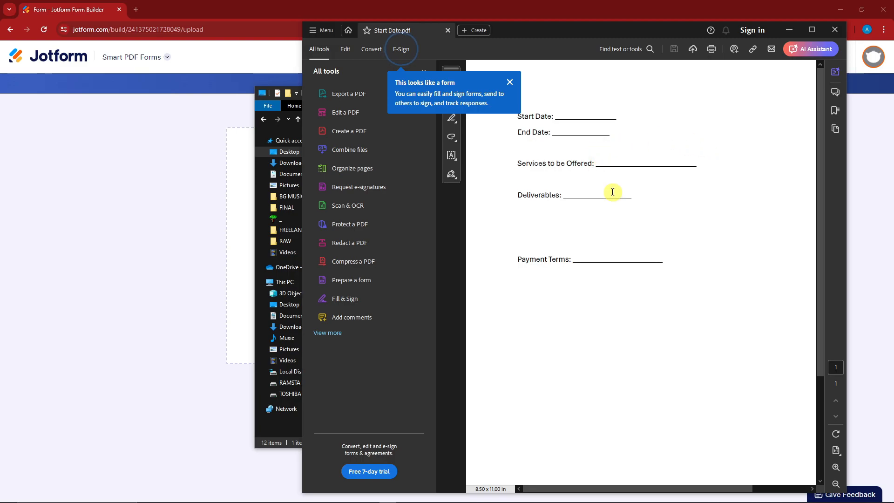
left_click(835, 30)
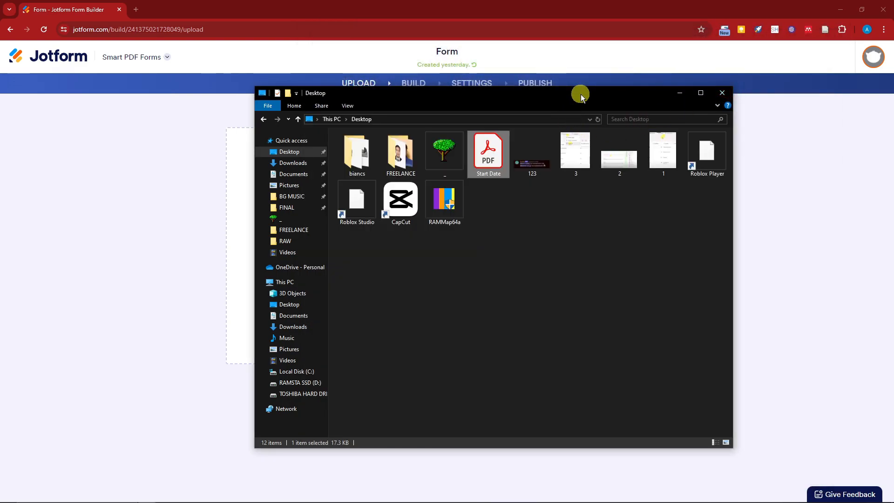
left_click_drag(581, 95, 232, 96)
left_click_drag(137, 152, 453, 218)
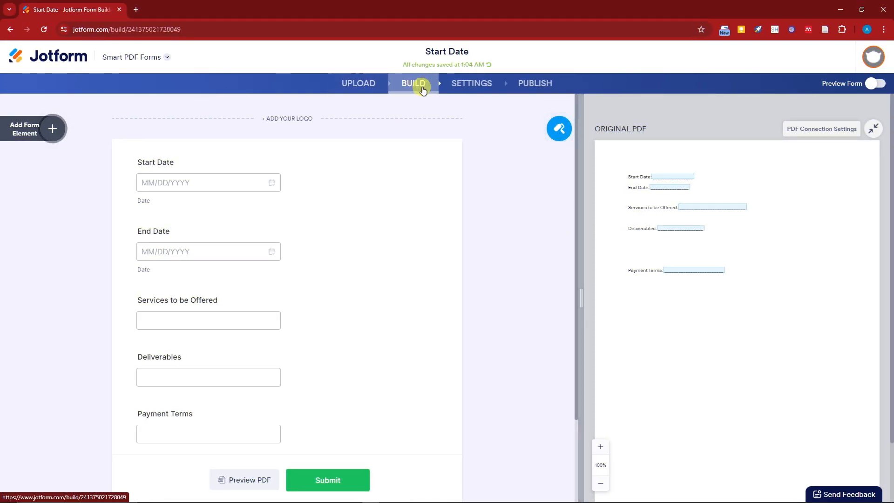
- Widen the original PDF pane beside the generated form and set its zoom to 190% to compare the two
left_click_drag(581, 262, 445, 250)
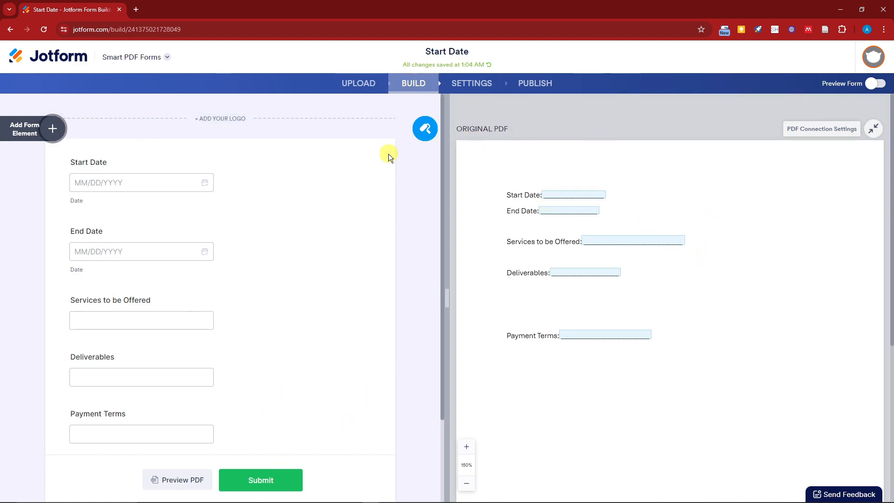
left_click(466, 446)
left_click(466, 445)
left_click(466, 445)
left_click(466, 446)
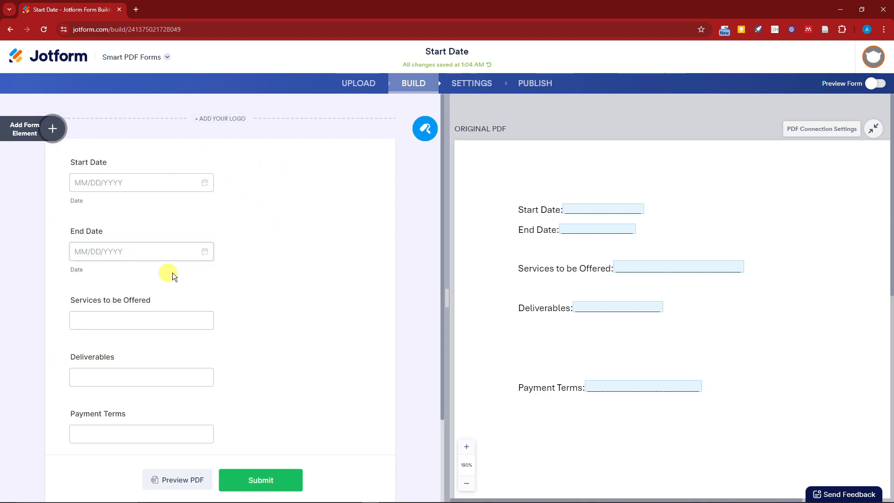
scroll(671, 233, "down", 1)
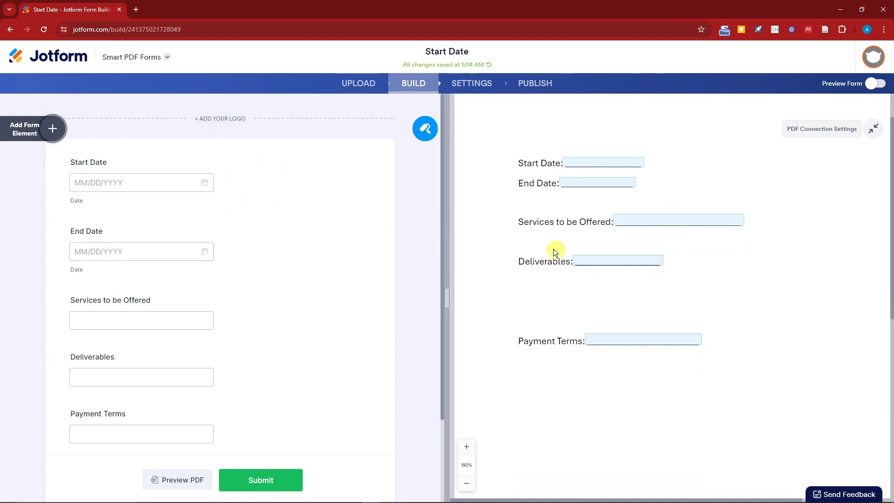
scroll(551, 370, "up", 1)
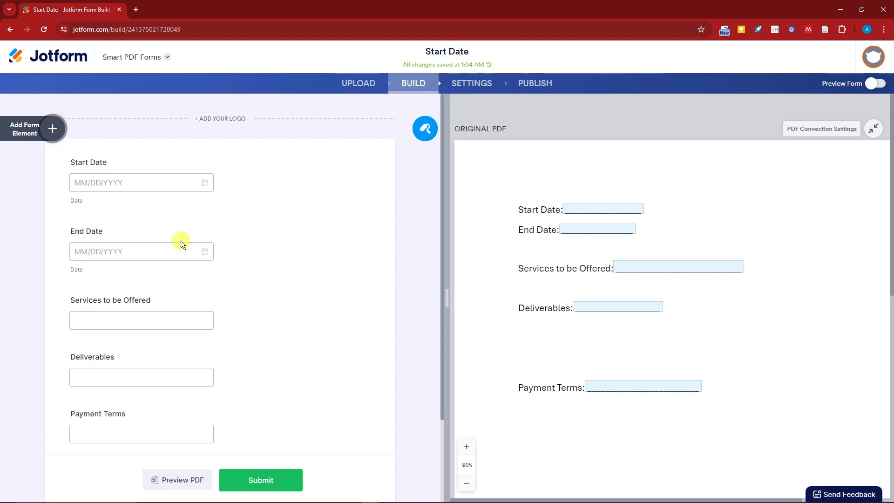
- Select the Start Date, End Date and Services to be Offered form fields to check their linked areas on the PDF
left_click(121, 182)
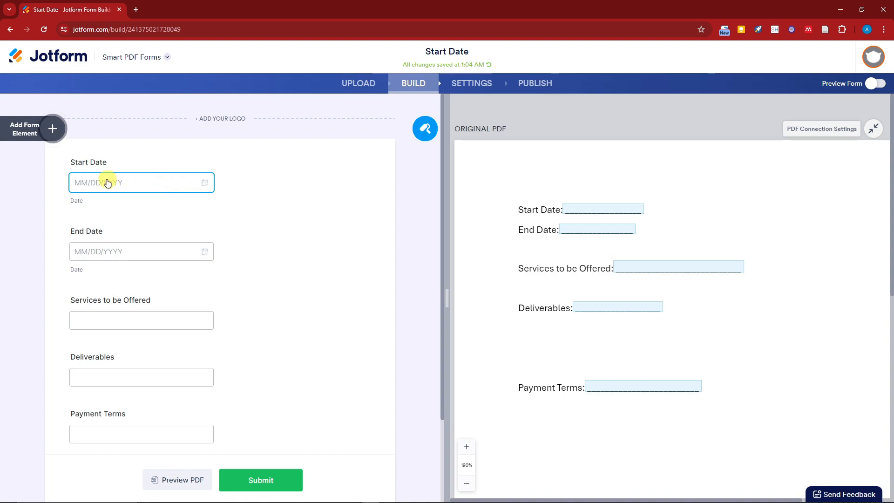
left_click(147, 186)
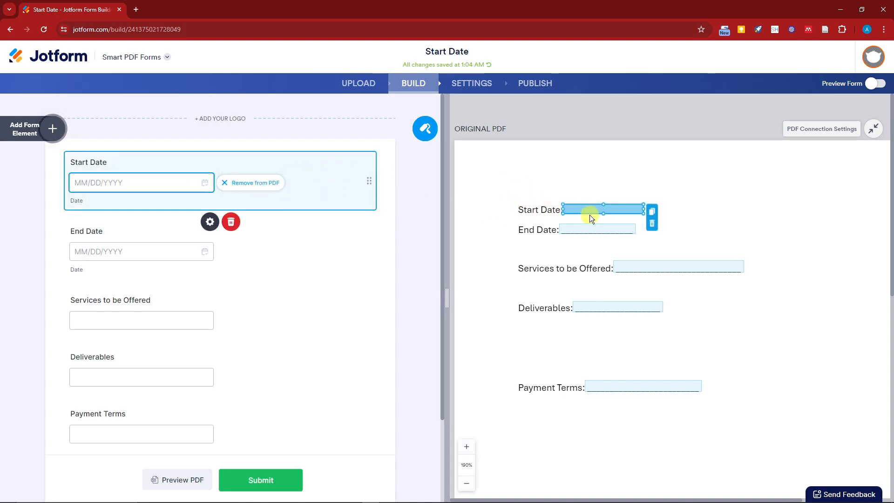
left_click(135, 256)
left_click(142, 318)
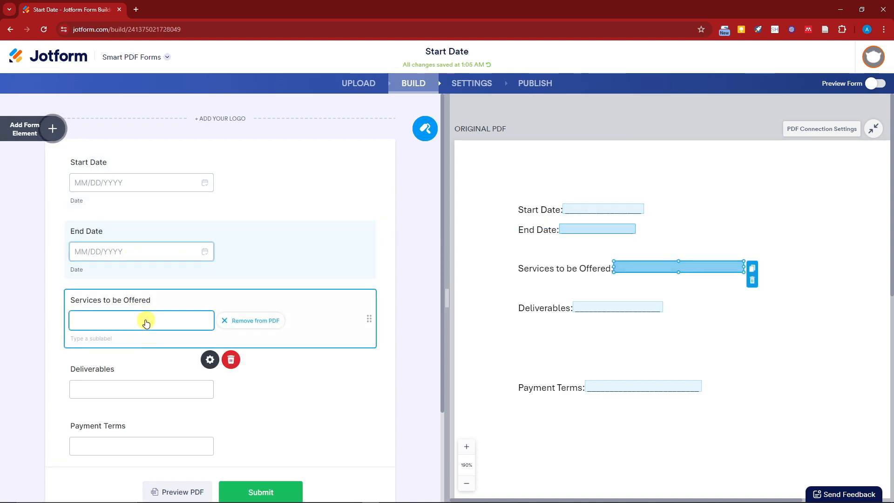
left_click(163, 250)
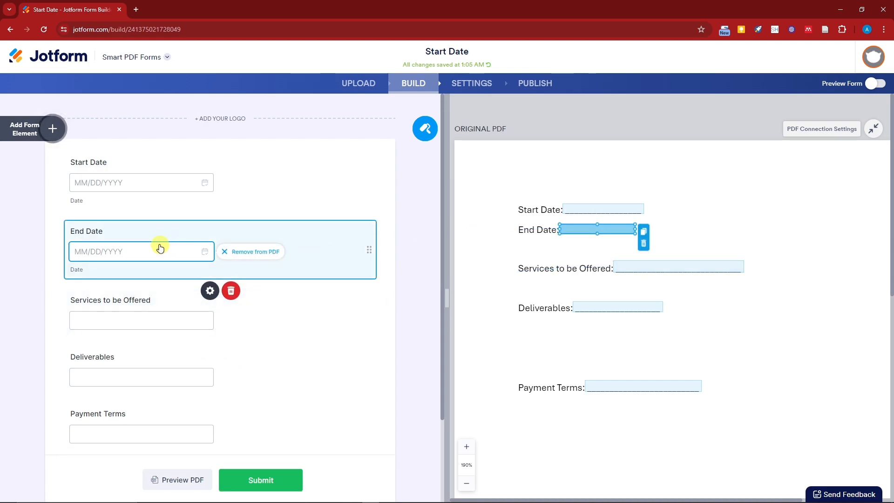
left_click(168, 179)
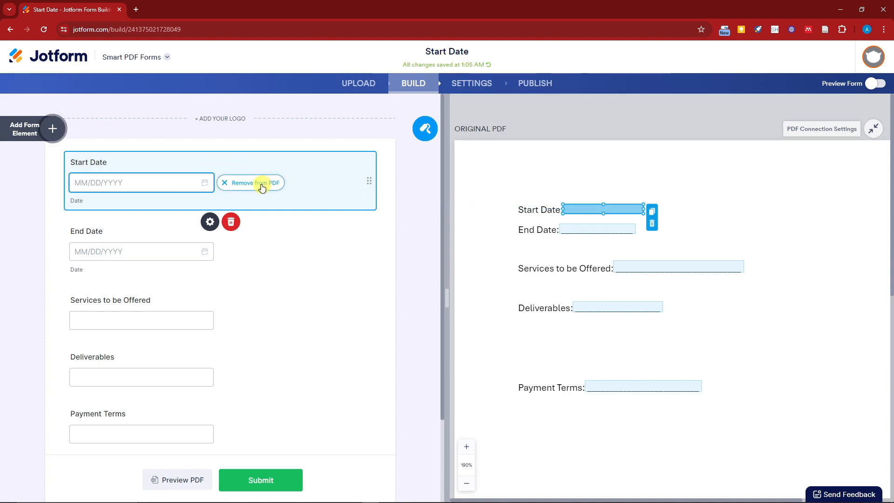
- Move the Start Date field below the End Date field in the form
left_click_drag(369, 183, 365, 255)
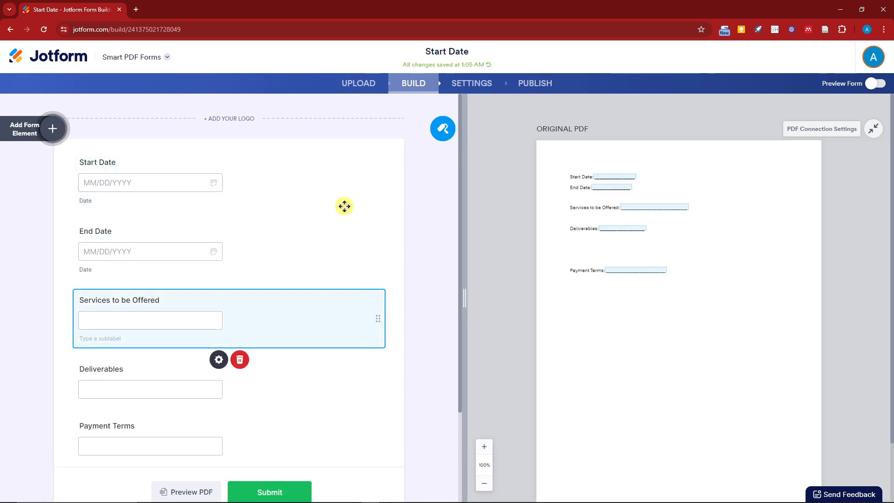
left_click(346, 207)
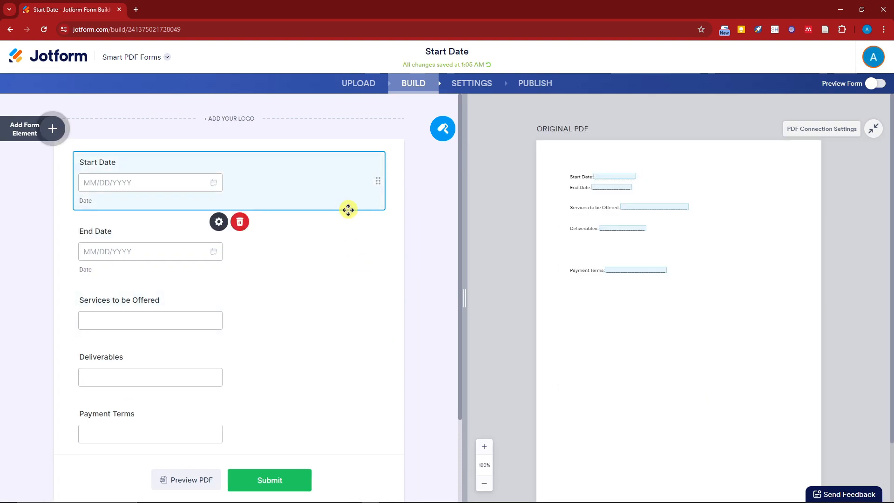
- Set the original PDF's zoom to 140% and widen its pane
left_click(483, 448)
left_click(483, 447)
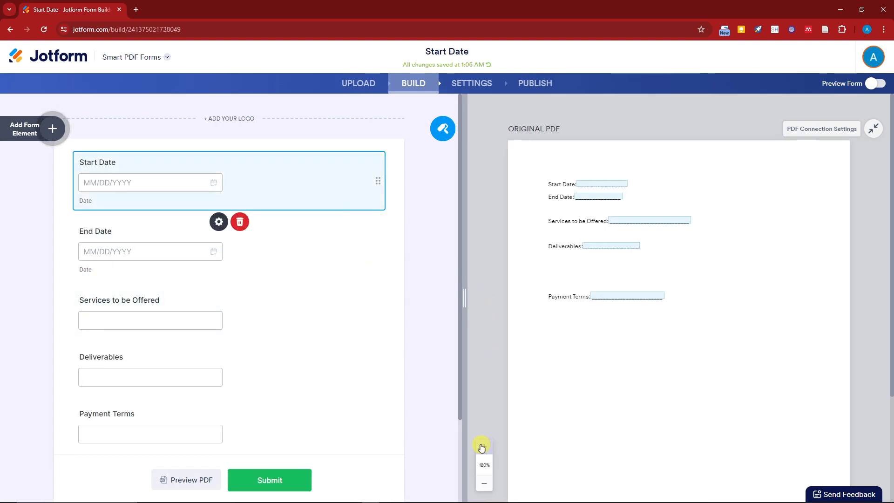
left_click(483, 447)
left_click(483, 447)
left_click_drag(463, 303, 430, 303)
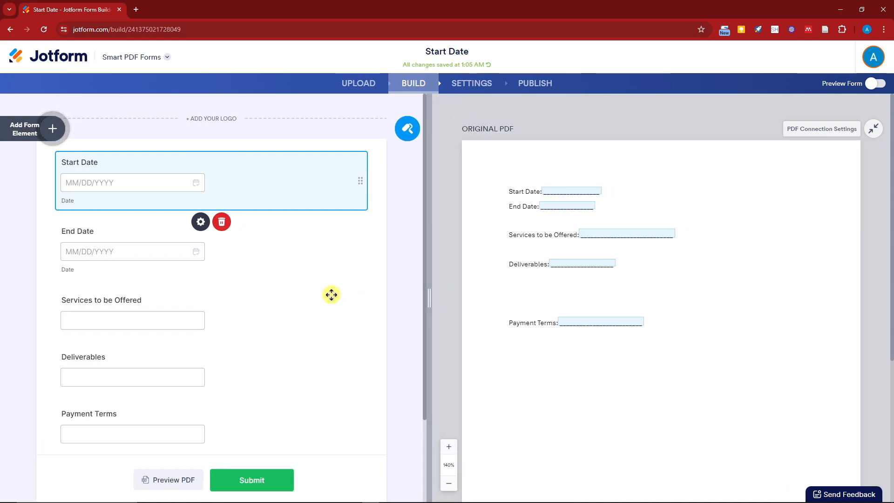
- Add a Number field to the form between End Date and Services to be Offered
left_click(51, 129)
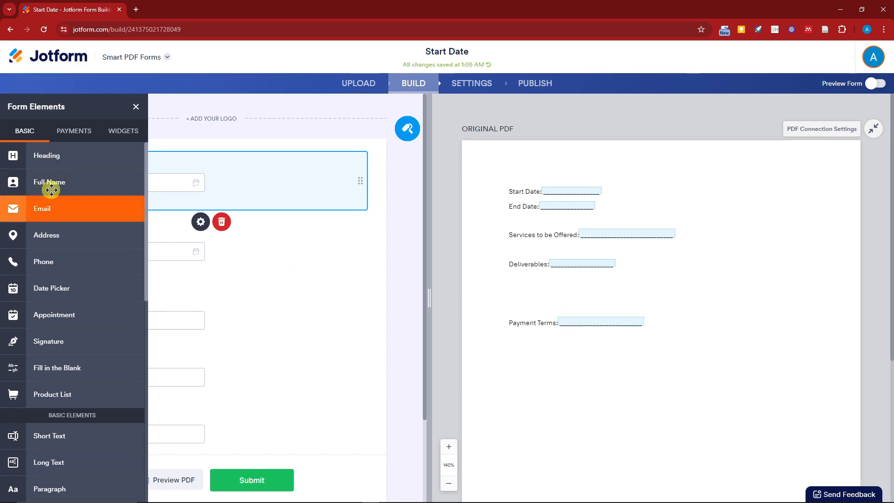
scroll(95, 333, "down", 2)
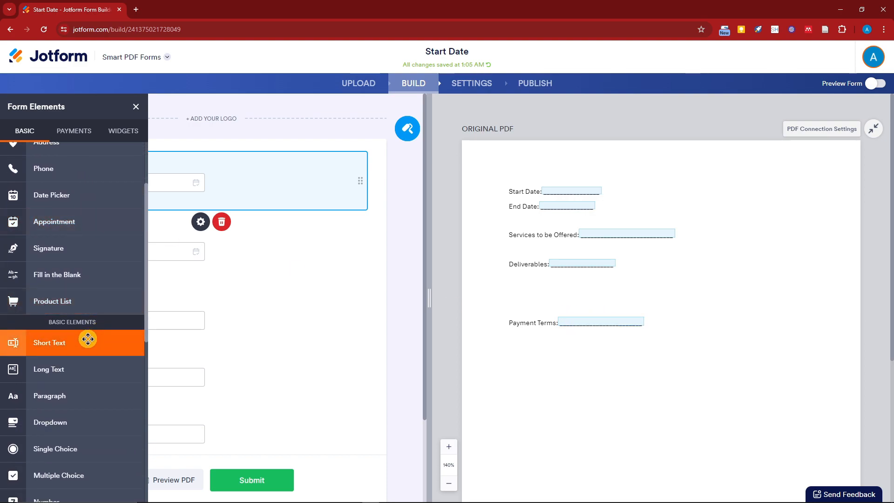
scroll(88, 339, "up", 2)
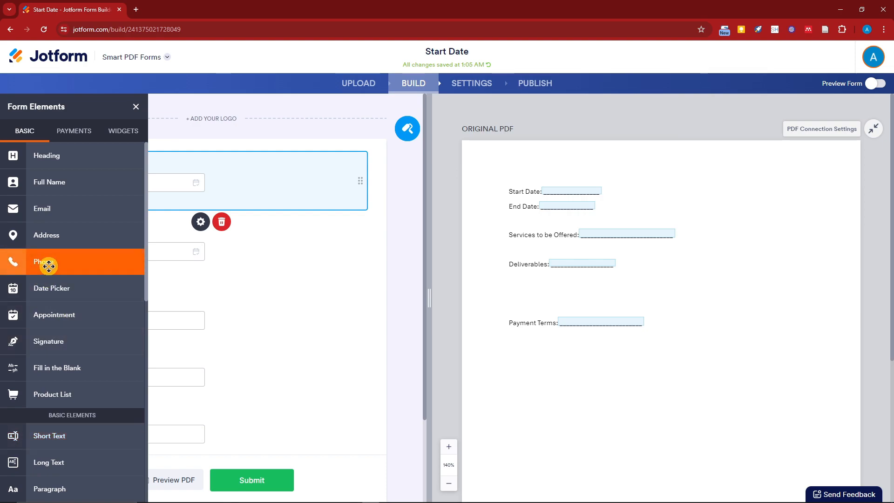
scroll(49, 265, "down", 6)
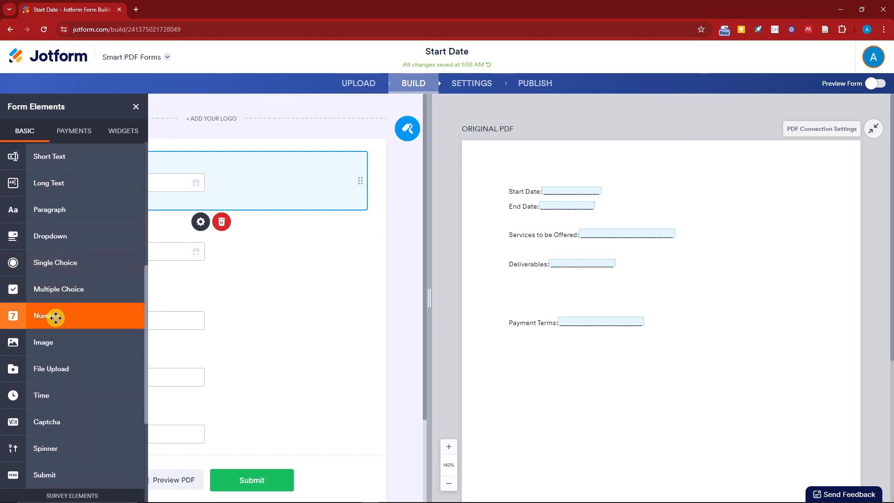
left_click_drag(53, 318, 219, 294)
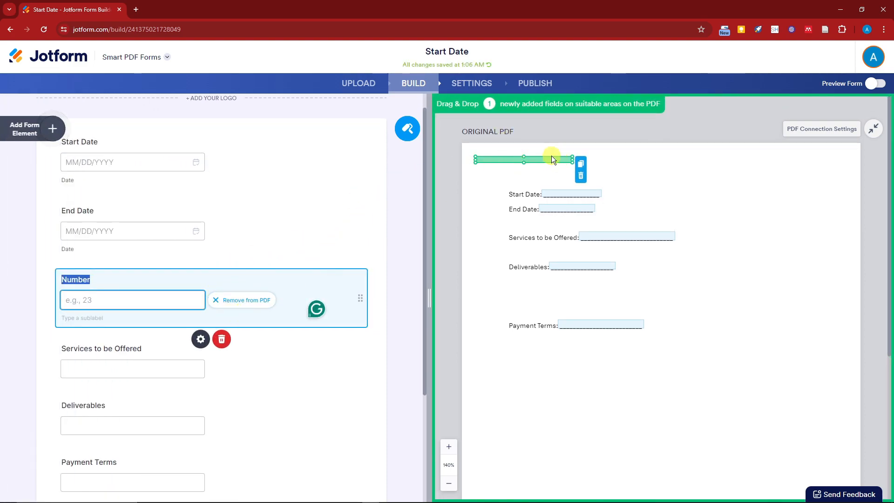
- Place the new number field on the PDF's Payment Terms line and label it "Fixed Payment"
left_click_drag(559, 159, 643, 326)
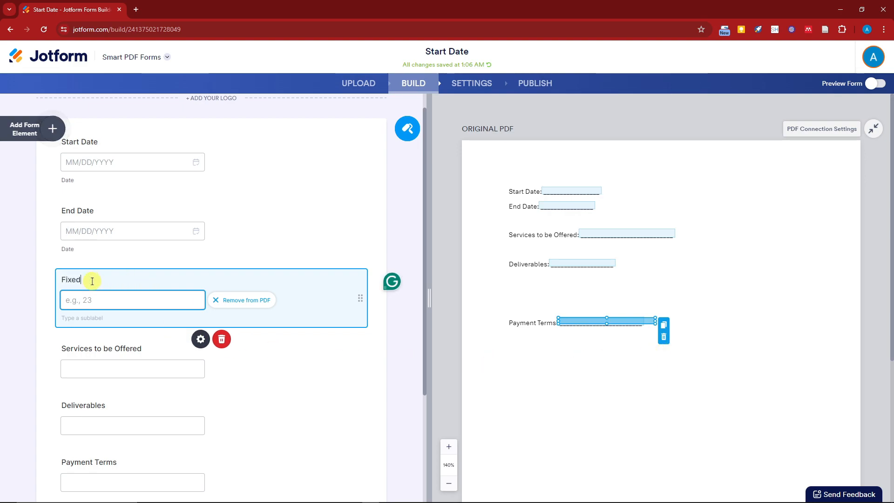
type("ment")
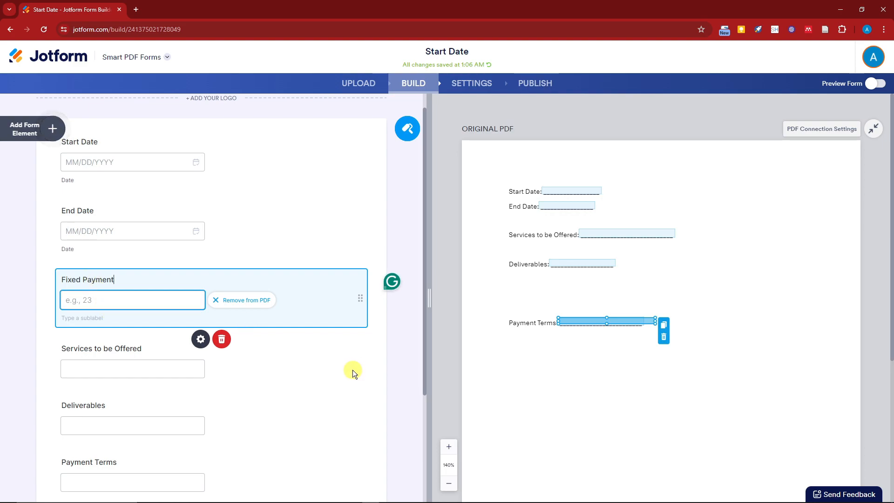
- Make the Fixed Payment field required in its properties
left_click(200, 345)
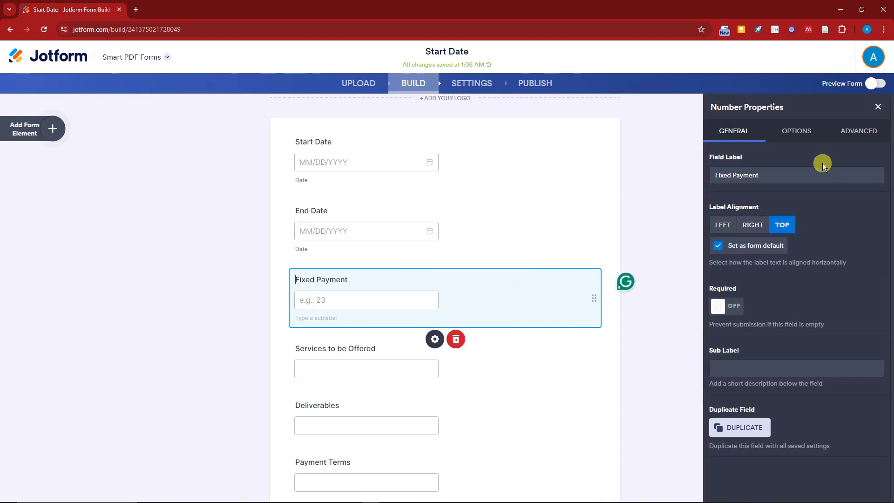
left_click_drag(762, 175, 686, 178)
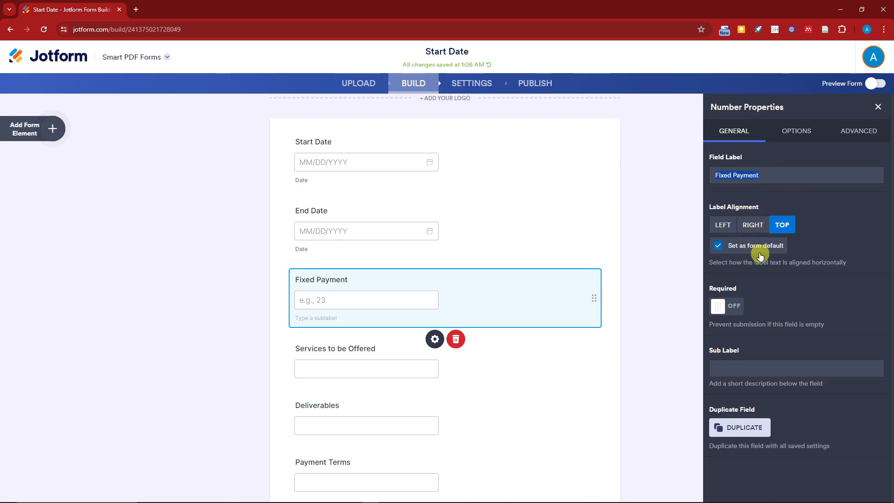
left_click(719, 306)
left_click(732, 308)
left_click(723, 308)
left_click(726, 310)
left_click(729, 310)
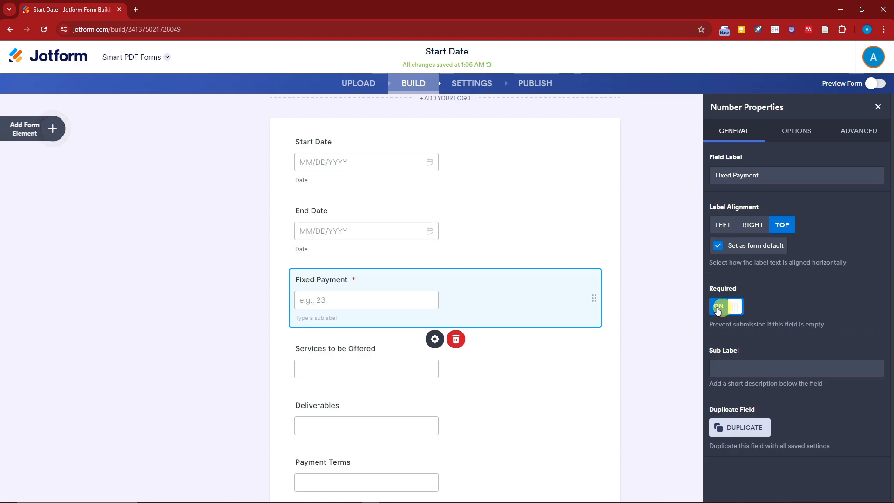
left_click(720, 307)
left_click(726, 310)
left_click(726, 311)
left_click(726, 311)
left_click(727, 310)
left_click(727, 310)
left_click(727, 310)
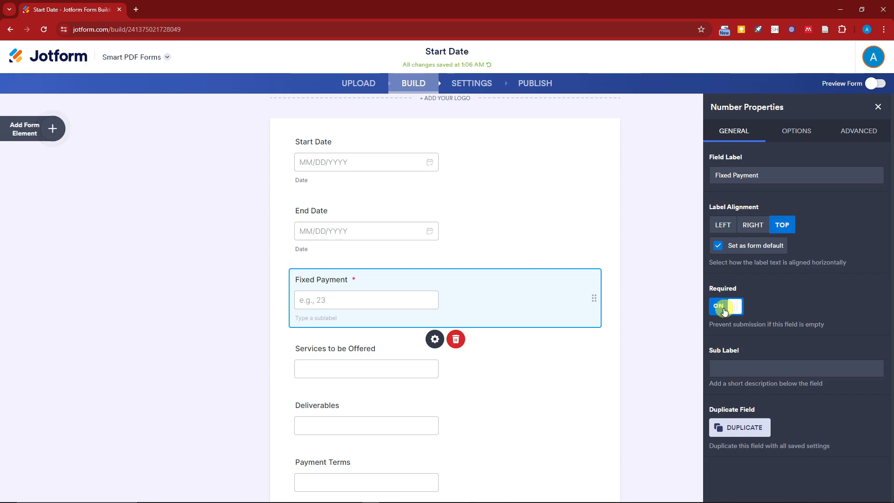
left_click(728, 308)
left_click(727, 310)
- Set the Fixed Payment field's sub label to "USD and Php"
scroll(372, 311, "down", 4)
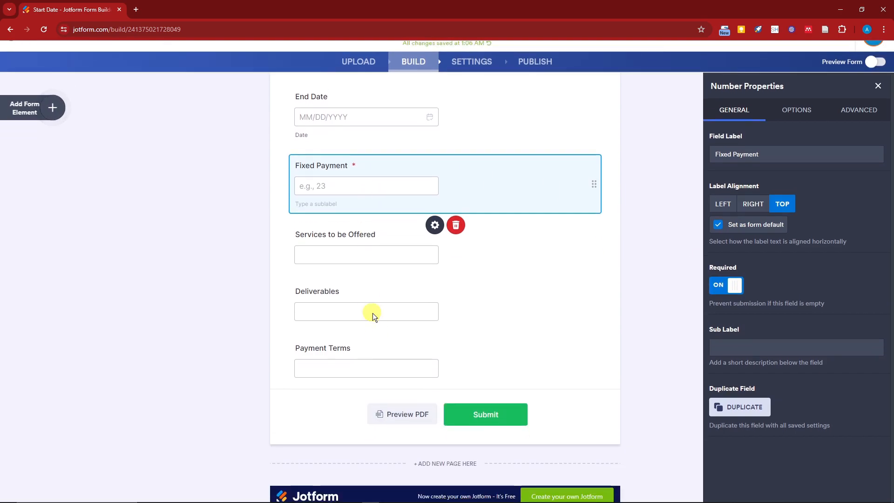
scroll(396, 328, "up", 4)
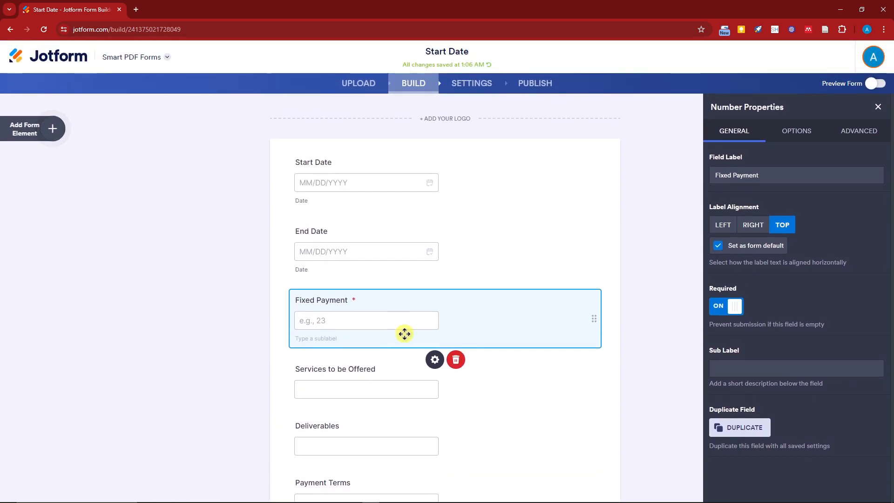
scroll(403, 343, "down", 3)
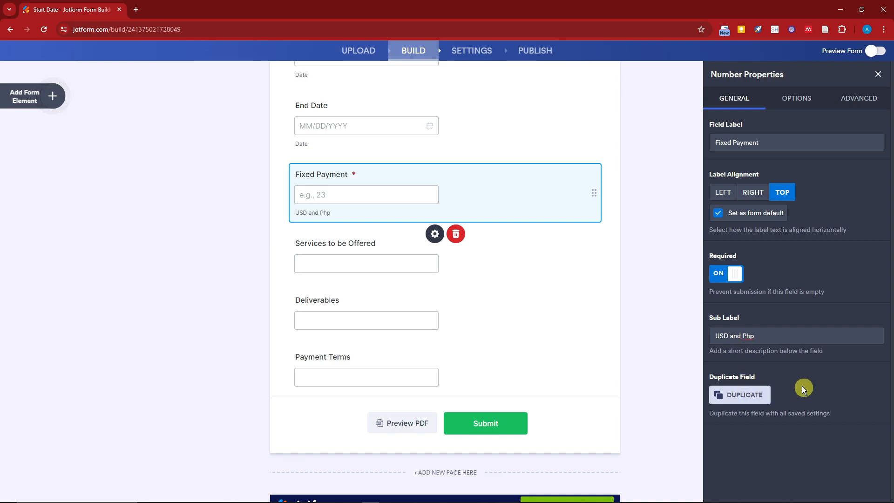
- Duplicate the Fixed Payment field, delete the copy and return to the original field's properties
left_click(758, 396)
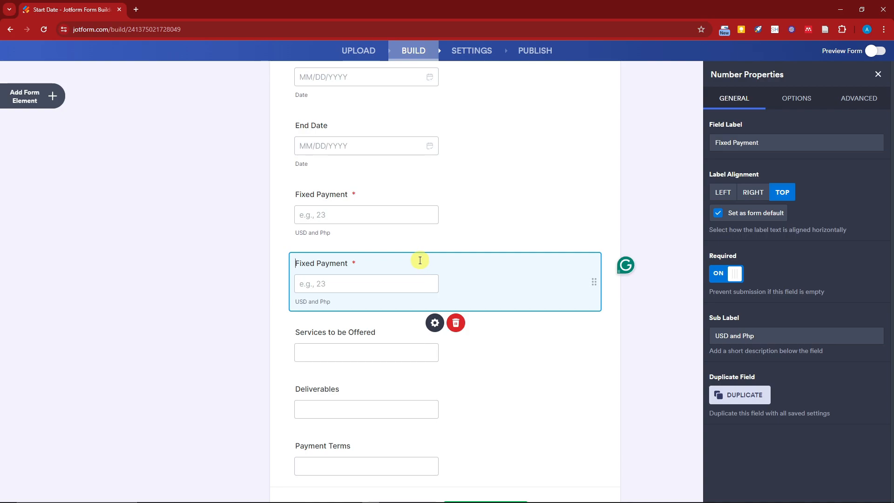
left_click(458, 324)
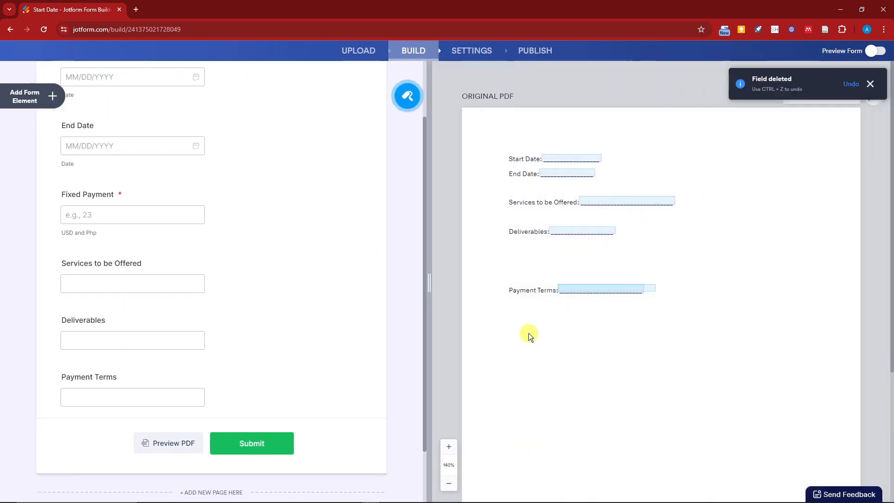
left_click(84, 279)
left_click(119, 216)
left_click(203, 254)
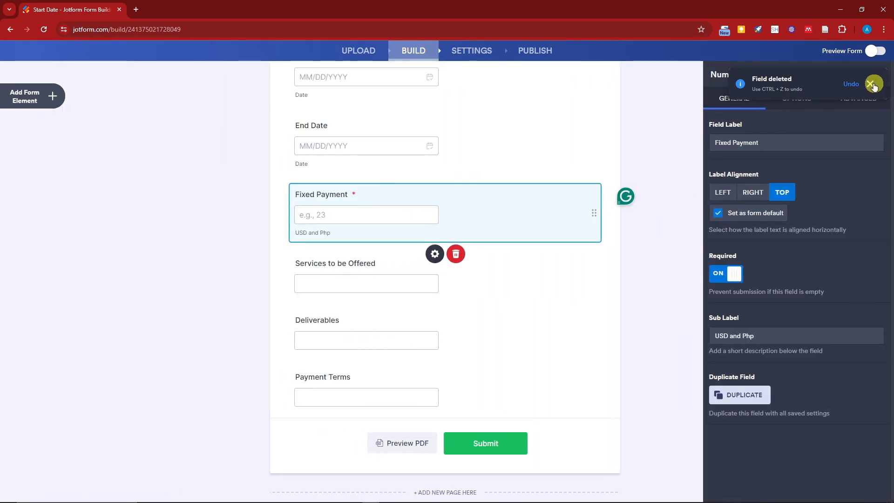
left_click(870, 83)
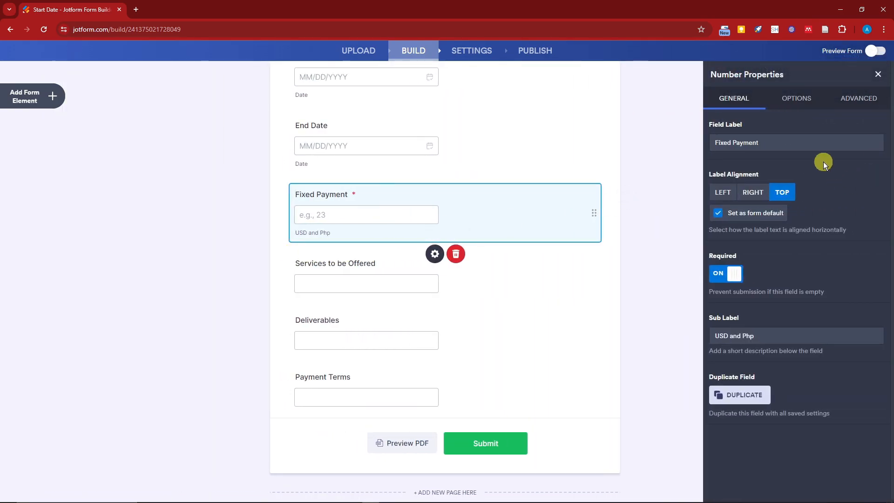
- Turn the Fixed Payment field's entry limits on and back off
left_click(806, 101)
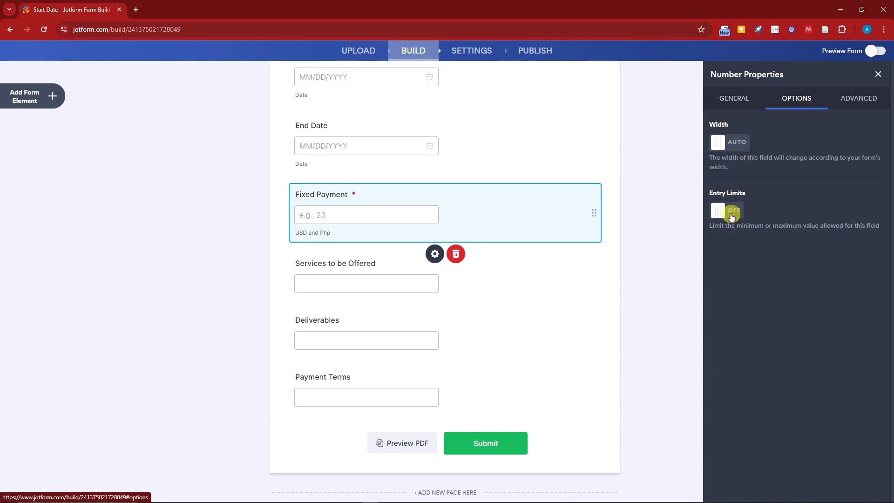
left_click(730, 212)
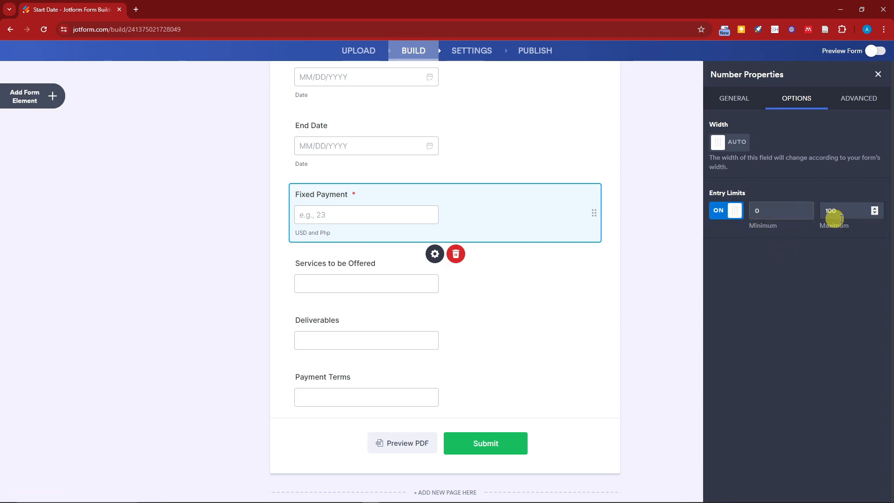
left_click(732, 210)
- Set the Fixed Payment field's hover text to "Payment every Saturday" in its advanced properties
left_click(857, 107)
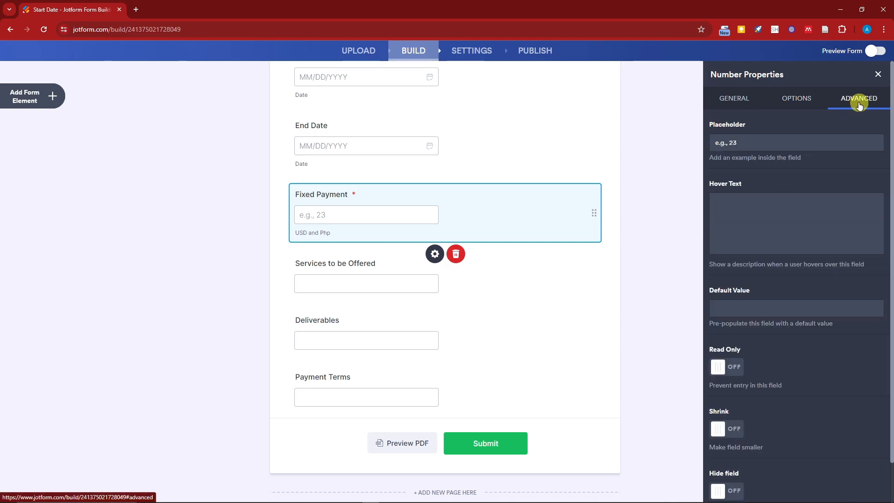
left_click(744, 208)
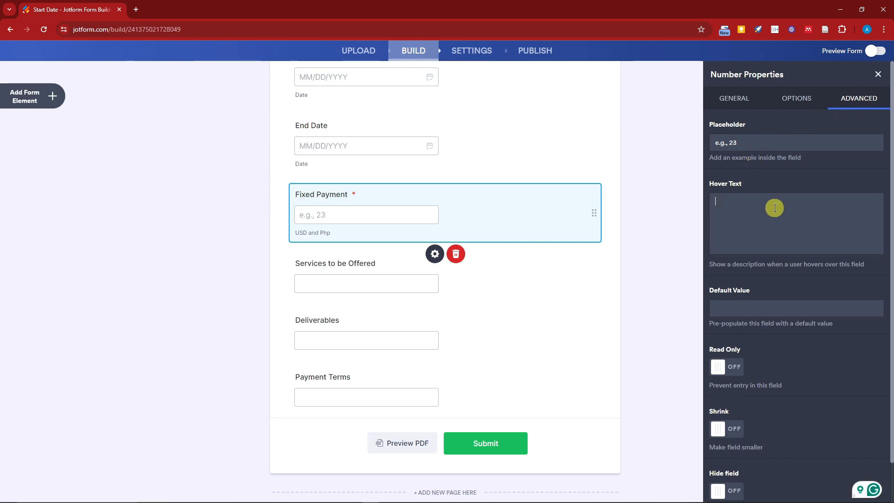
left_click_drag(775, 264, 859, 272)
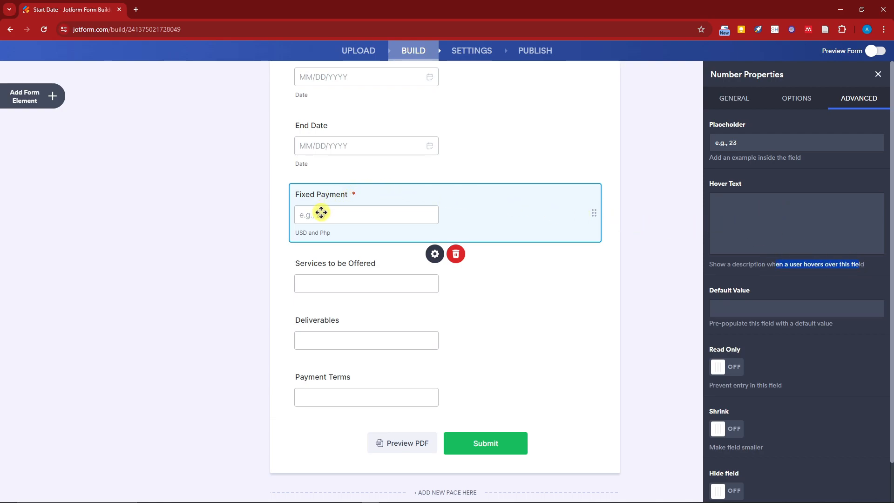
left_click(779, 210)
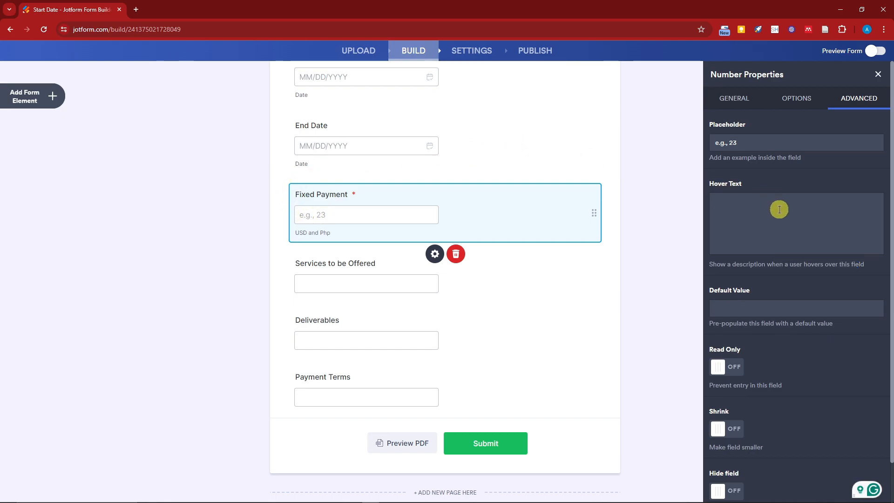
type("Payment every saturday")
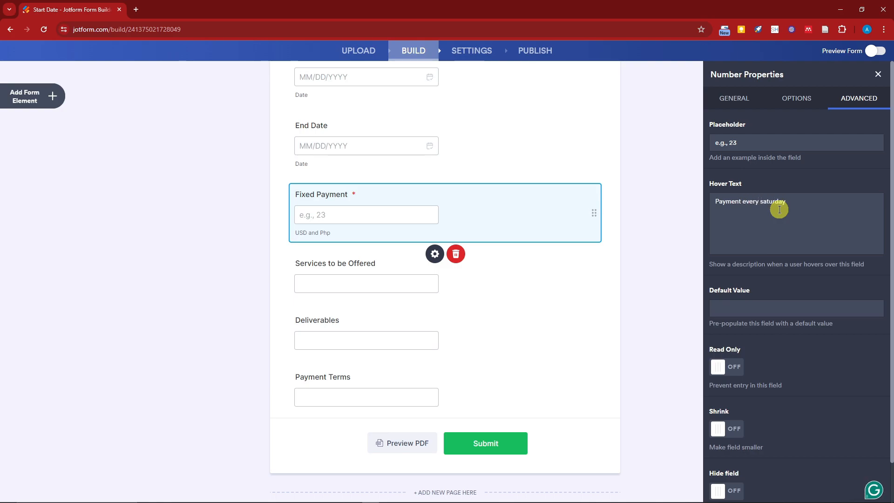
left_click(762, 202)
key("BackSpace")
type("S")
left_click(811, 216)
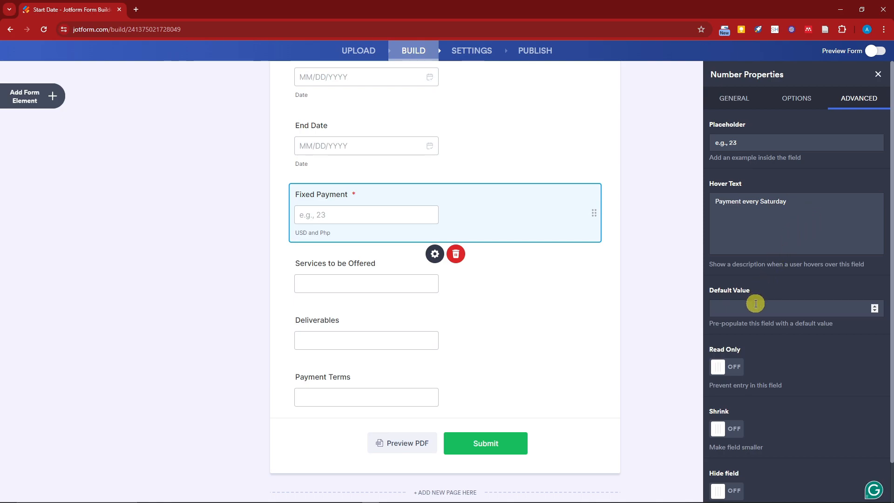
- Set the Fixed Payment field's default value to 0
scroll(755, 303, "down", 1)
left_click(874, 267)
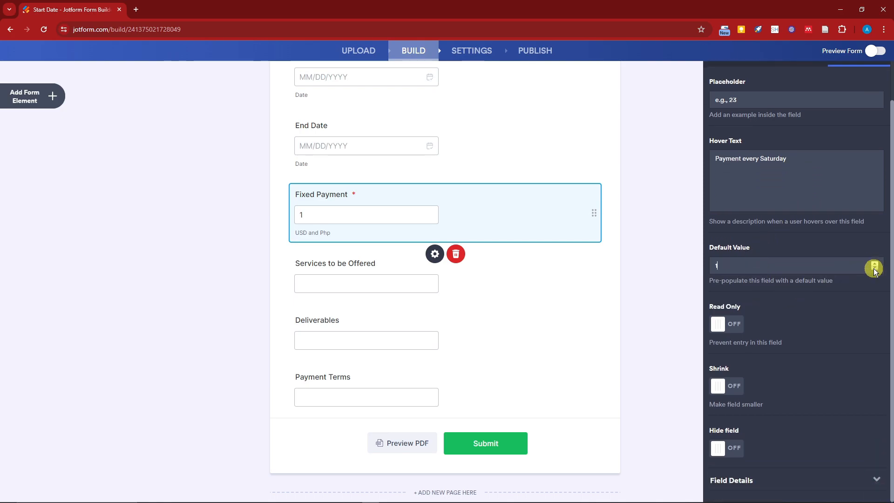
left_click(875, 268)
left_click(875, 267)
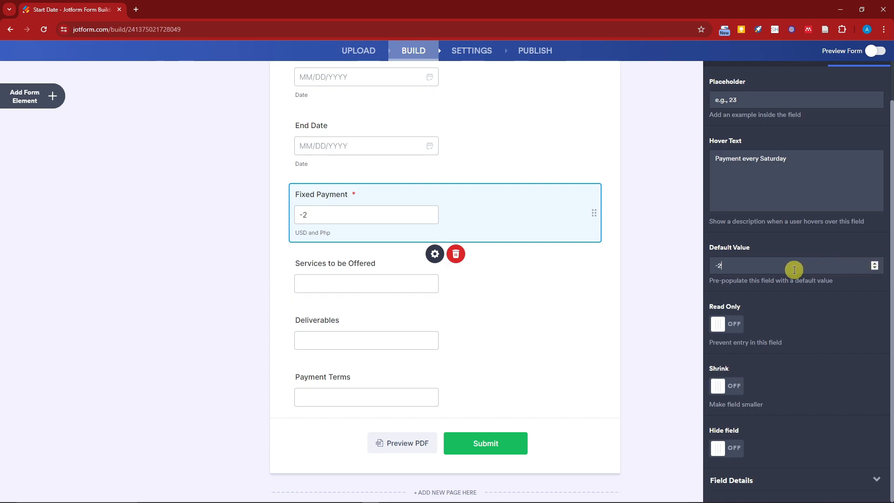
key("ctrl+a")
left_click(733, 264)
left_click(874, 263)
left_click(874, 263)
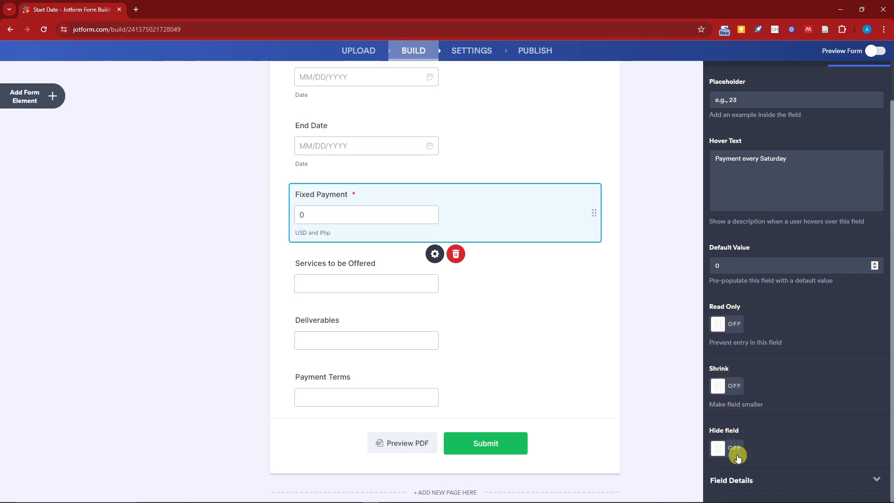
- Expand the Fixed Payment field's details and examine its unique name and field ID
left_click(873, 480)
scroll(803, 378, "down", 3)
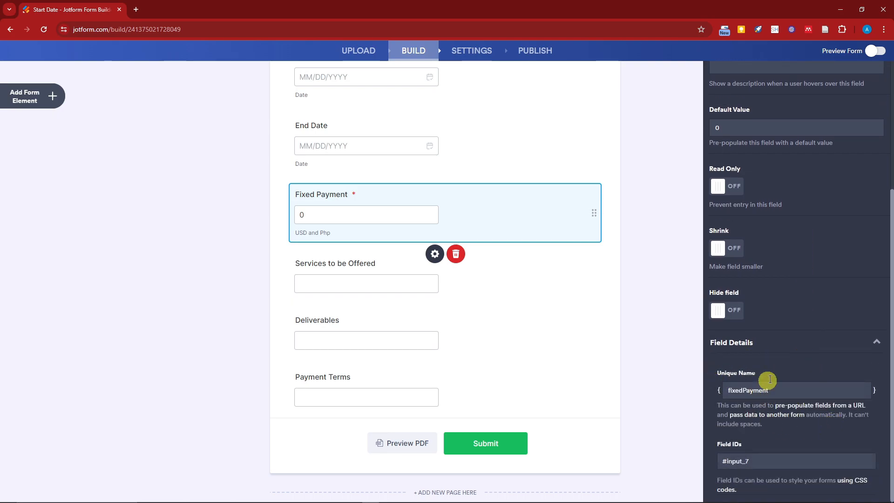
scroll(798, 396, "up", 4)
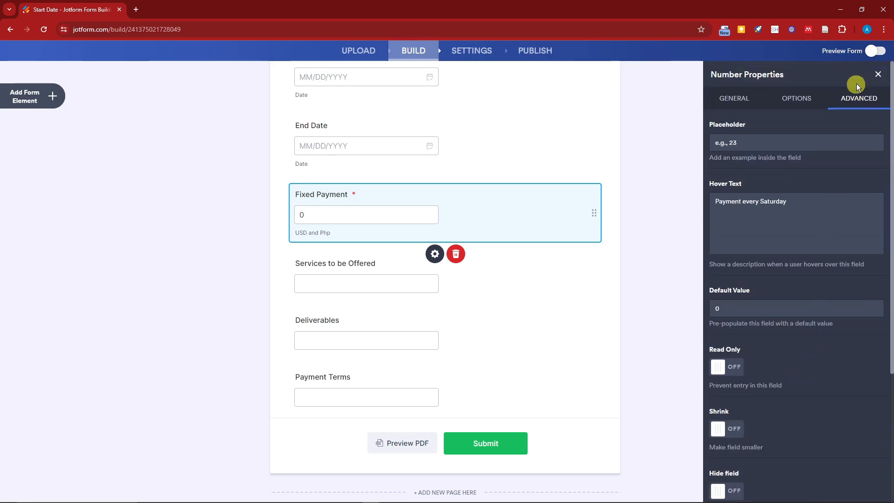
- Close the field properties and select the Fixed Payment and Services to be Offered fields beside the original PDF
left_click(877, 75)
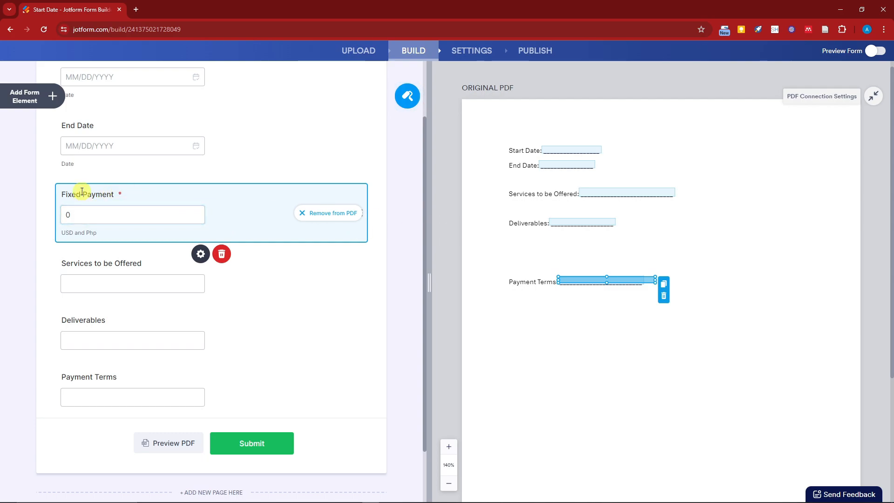
left_click(71, 217)
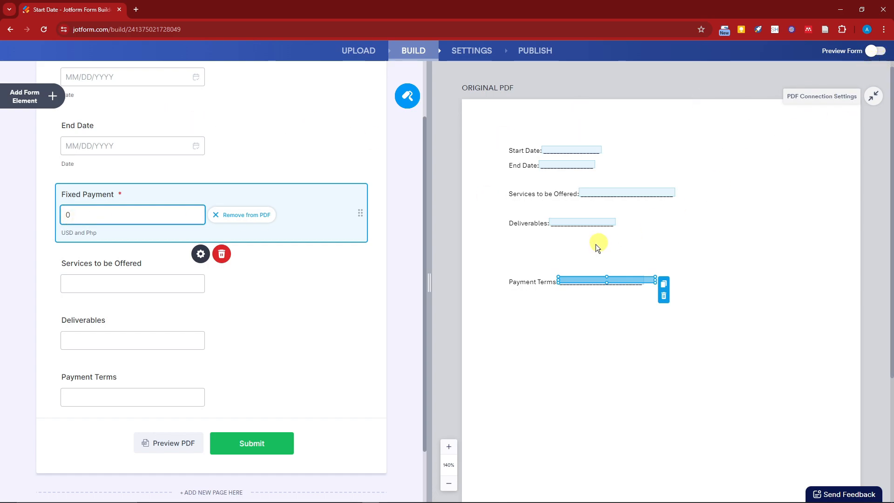
left_click(355, 291)
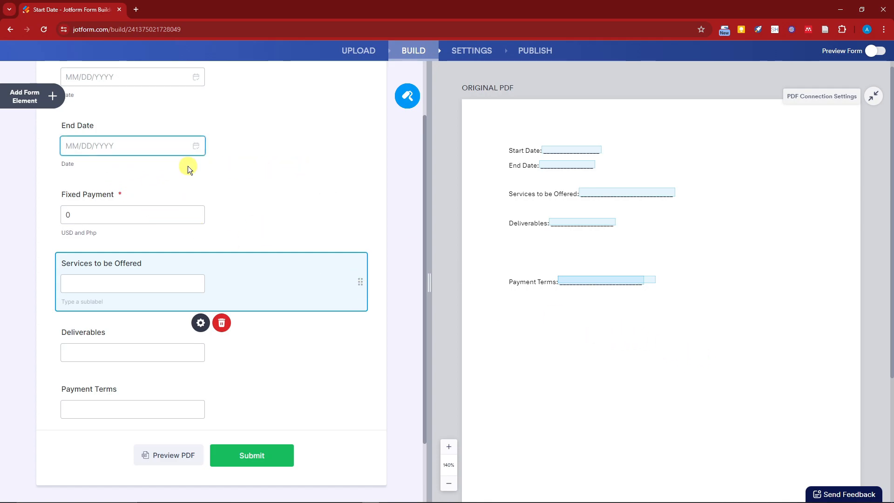
- Add a Signature field below Services to be Offered and place its box on the original PDF, below and to the right of Payment Terms
left_click(28, 96)
scroll(111, 145, "down", 2)
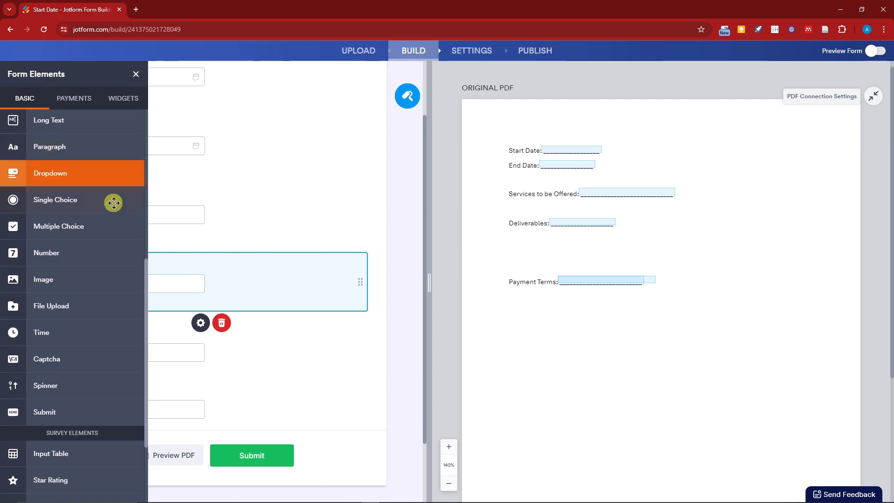
scroll(87, 310, "up", 3)
scroll(89, 309, "up", 4)
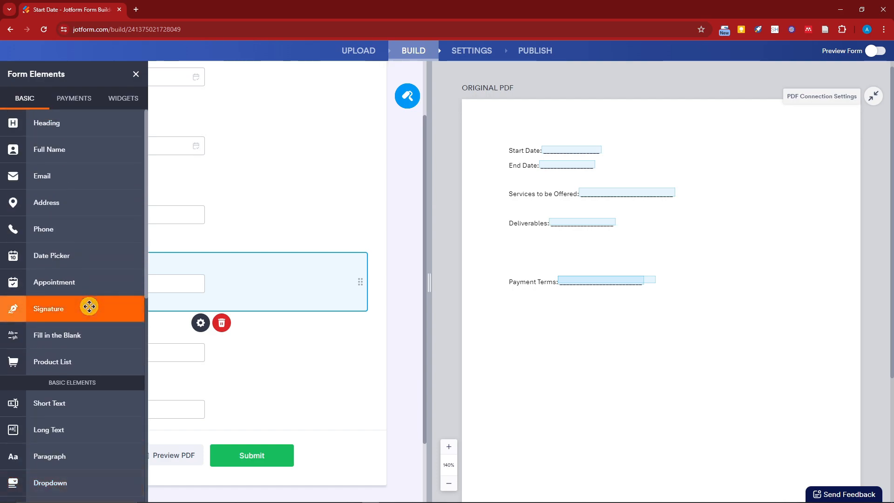
left_click(65, 308)
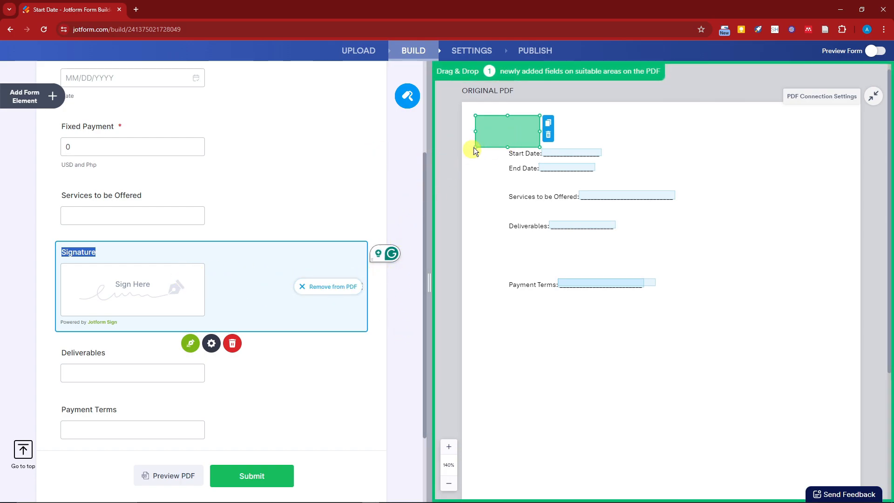
mouse_move(482, 129)
left_mouse_down()
mouse_move(634, 214)
mouse_move(630, 325)
mouse_move(542, 338)
mouse_move(709, 361)
mouse_move(715, 378)
mouse_move(681, 341)
mouse_move(717, 360)
left_mouse_up()
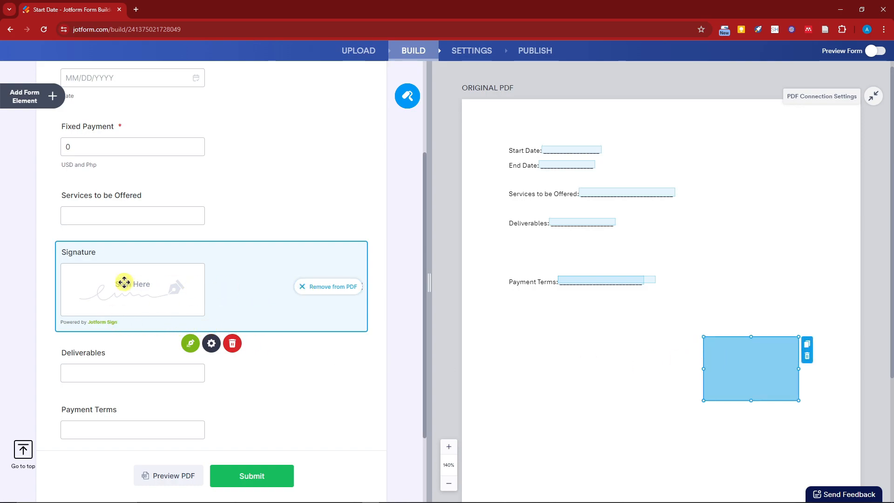
- Examine the Signature field's general properties, close them, and compare the Services to be Offered and Signature fields with their boxes on the PDF
left_click(202, 344)
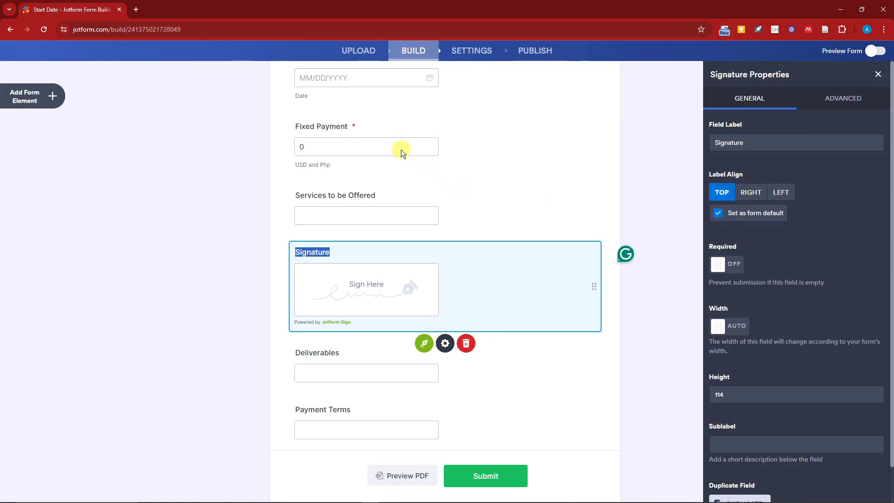
scroll(817, 269, "down", 1)
scroll(825, 245, "up", 1)
scroll(824, 249, "down", 1)
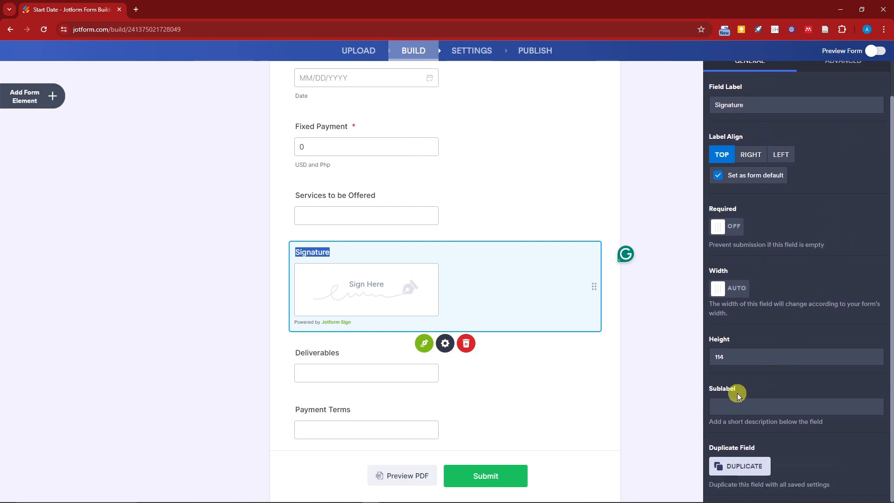
scroll(737, 395, "up", 1)
left_click(874, 71)
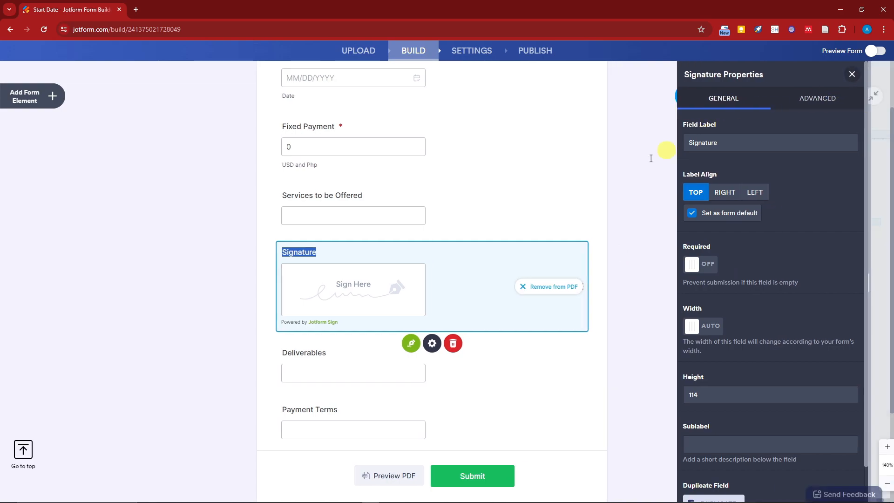
left_click(356, 208)
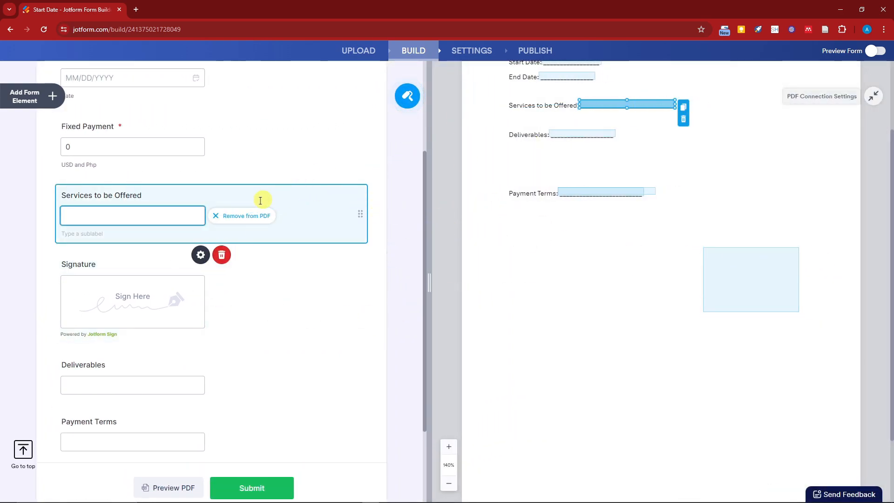
left_click(191, 297)
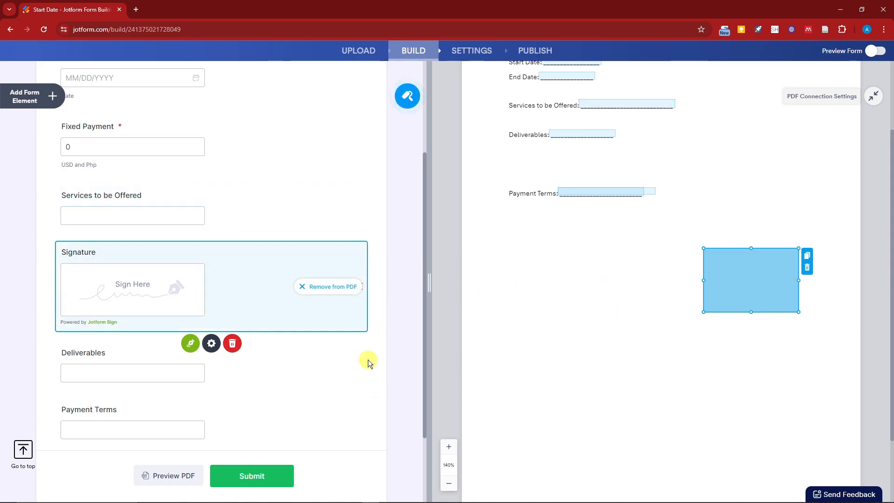
- Upload the tutorialboxx green digital logo image as the form's logo
scroll(367, 358, "up", 3)
left_click(219, 120)
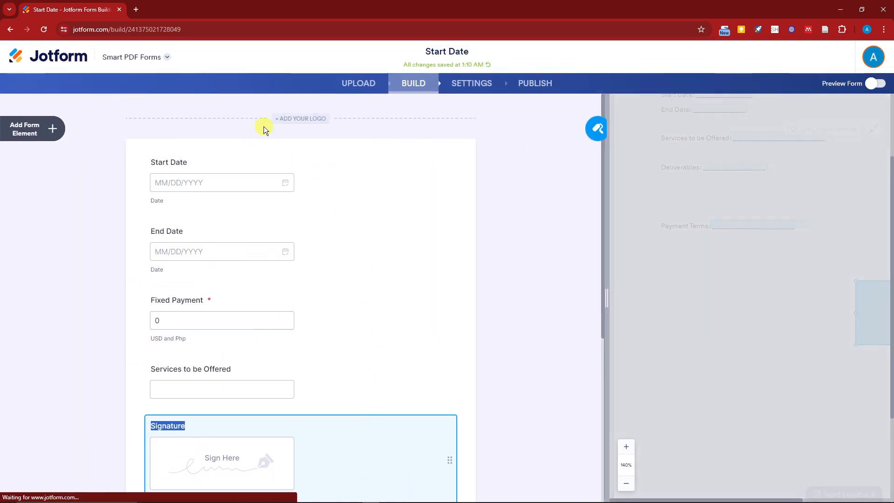
left_click(793, 197)
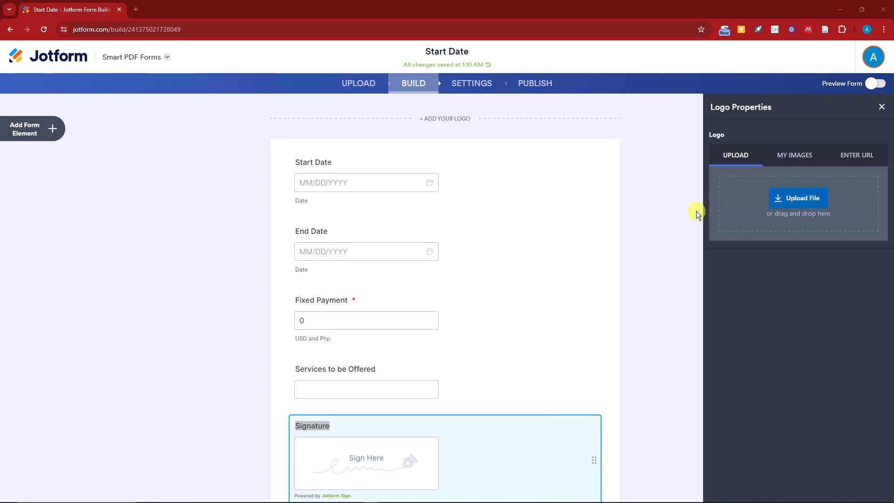
scroll(535, 235, "down", 6)
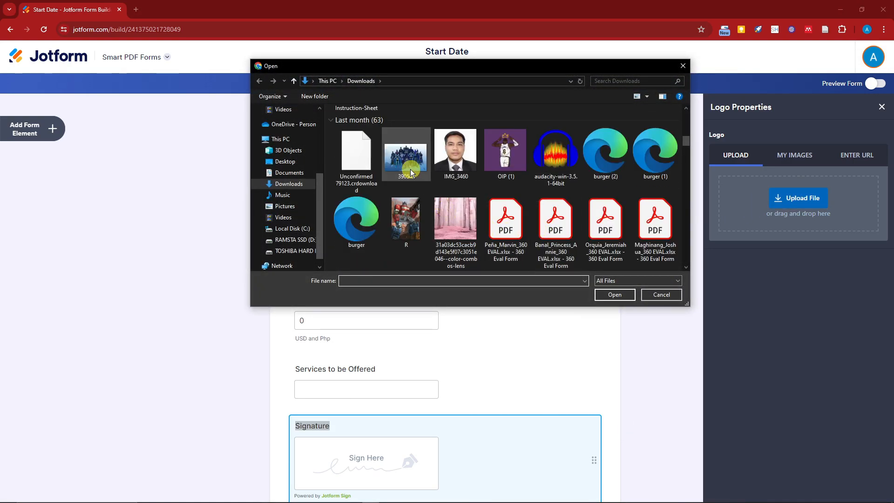
scroll(448, 182, "down", 2)
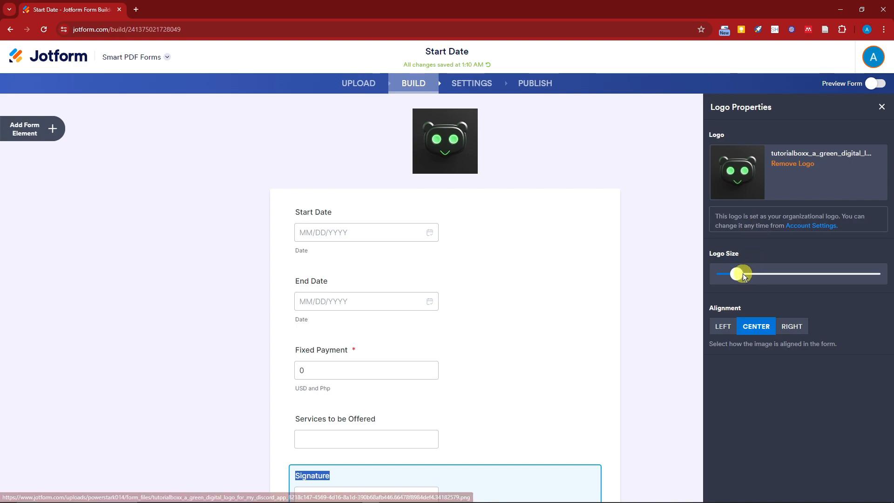
- Try the left and right alignments for the logo, keep it centered, enlarge it slightly, and close its properties
left_click(723, 326)
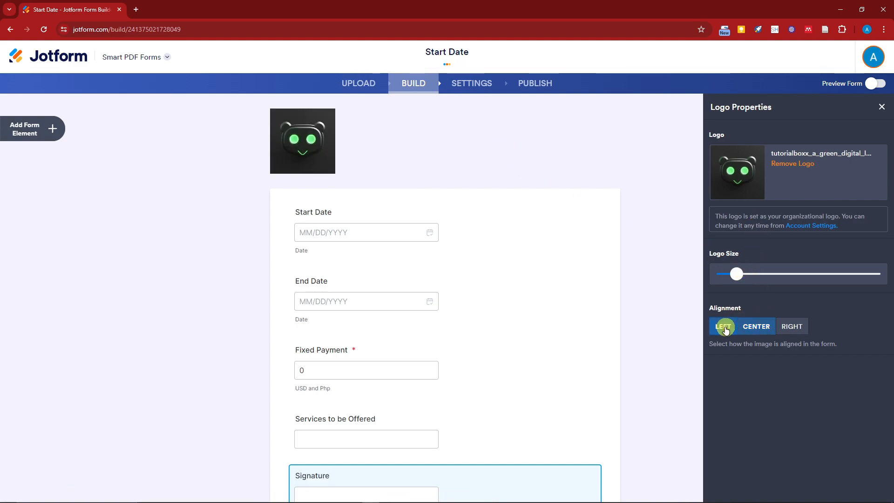
left_click(783, 330)
left_click(754, 326)
mouse_move(737, 273)
left_mouse_down()
mouse_move(791, 270)
mouse_move(738, 270)
mouse_move(747, 270)
left_mouse_up()
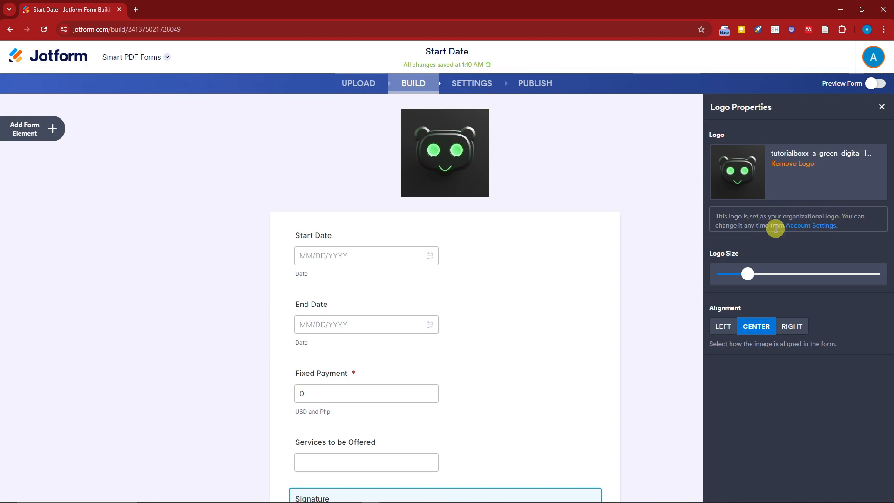
left_click(881, 107)
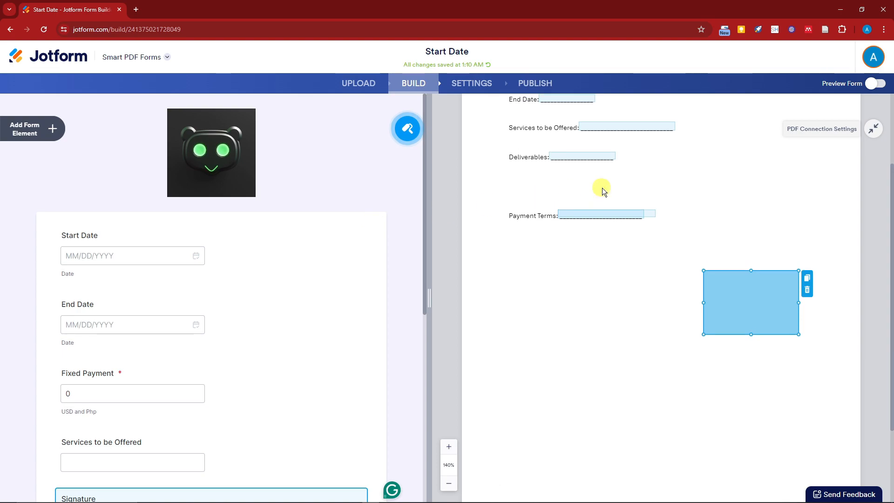
- Open the Form Designer and try the green color scheme, keeping the teal one for the form
scroll(600, 195, "up", 3)
scroll(624, 201, "down", 3)
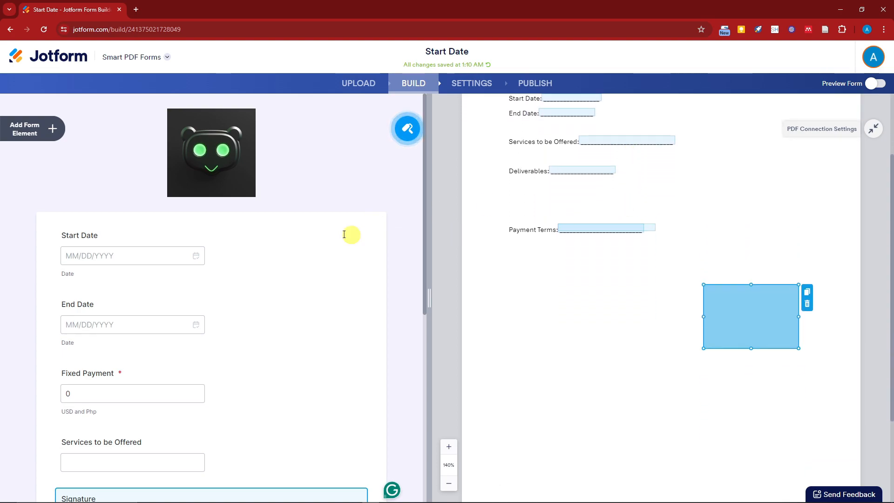
scroll(253, 233, "down", 3)
scroll(297, 237, "up", 5)
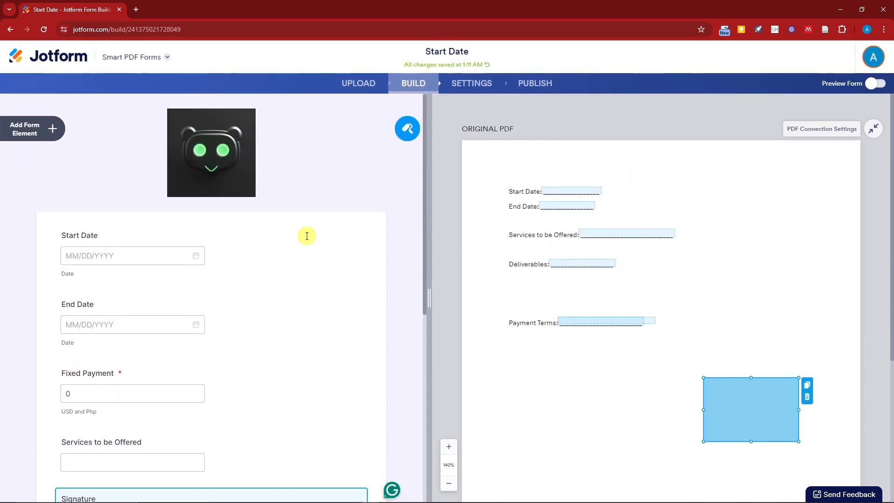
left_click(409, 132)
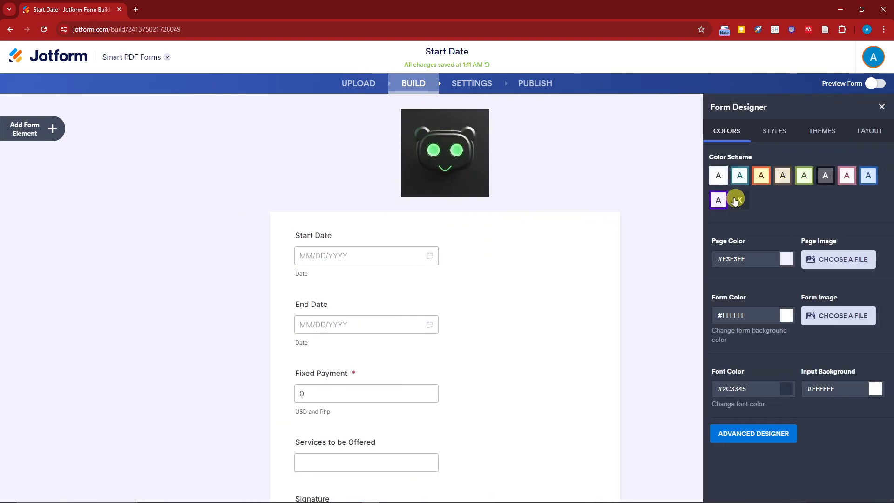
left_click(741, 176)
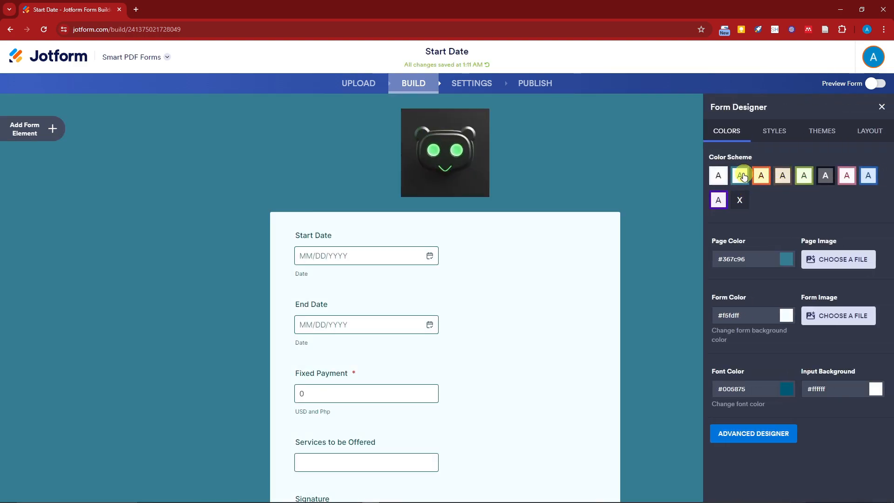
left_click(803, 177)
left_click(743, 179)
- Set the form's page color to the lighter blue #85bace
left_click(787, 260)
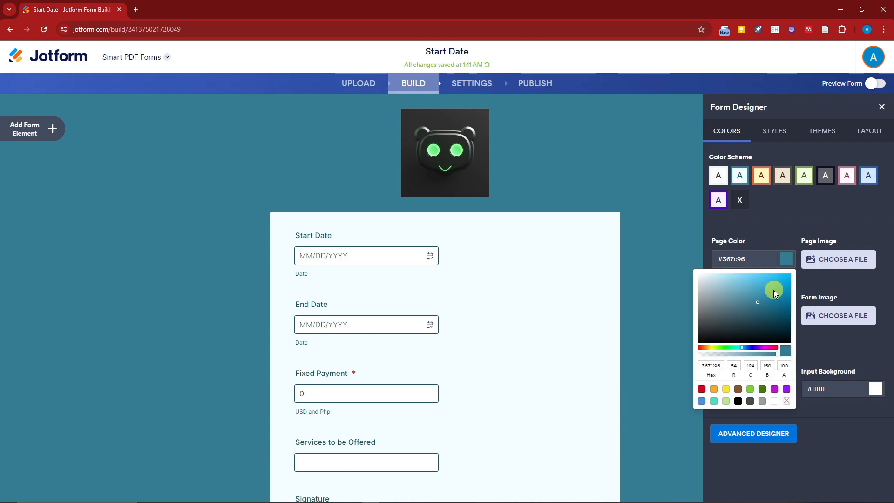
left_click(731, 288)
left_click(766, 228)
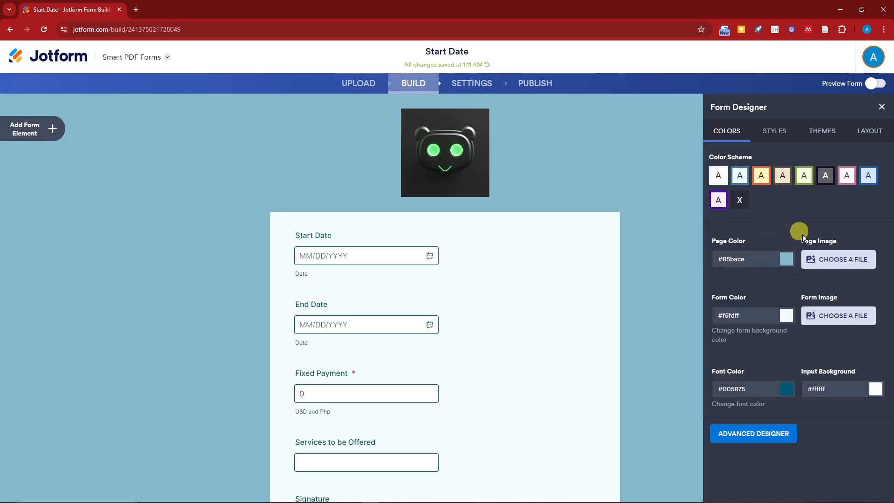
- Upload the pink forest picture 31a03dc53cacb9d143e5f07c3051e046--color-combos-lens from Downloads as the form's page image
left_click(836, 271)
left_click(806, 327)
scroll(532, 199, "down", 5)
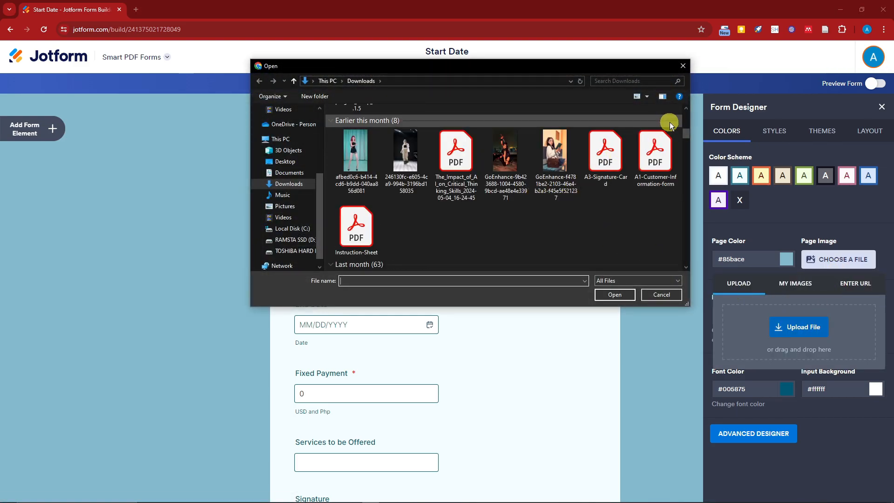
left_click_drag(685, 134, 683, 145)
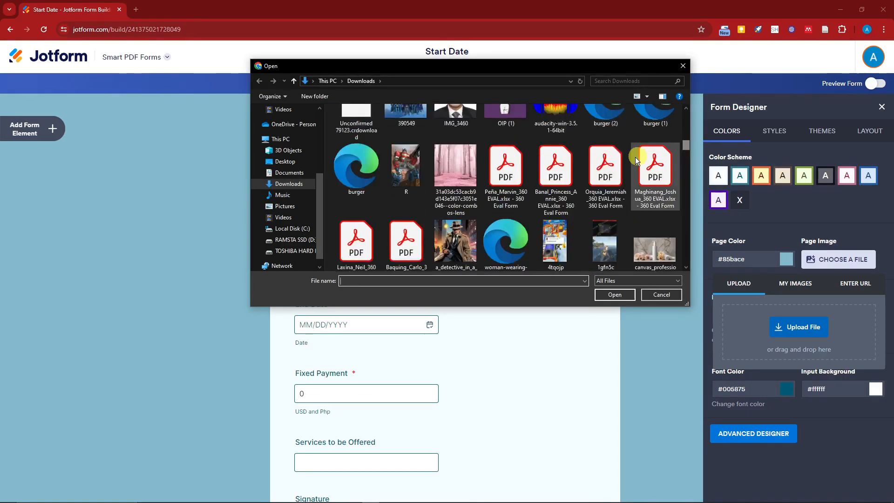
double_click(443, 167)
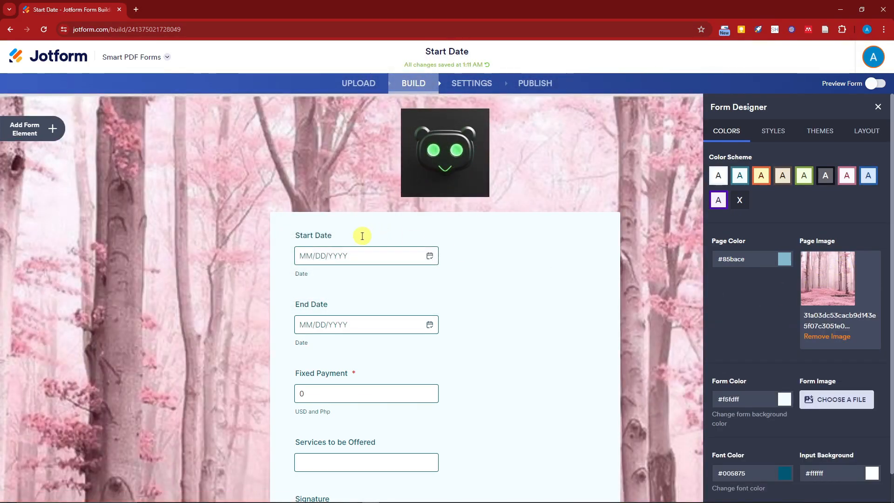
- Set the form's background color to the muted green #76b3a0
scroll(782, 369, "down", 1)
left_click(788, 370)
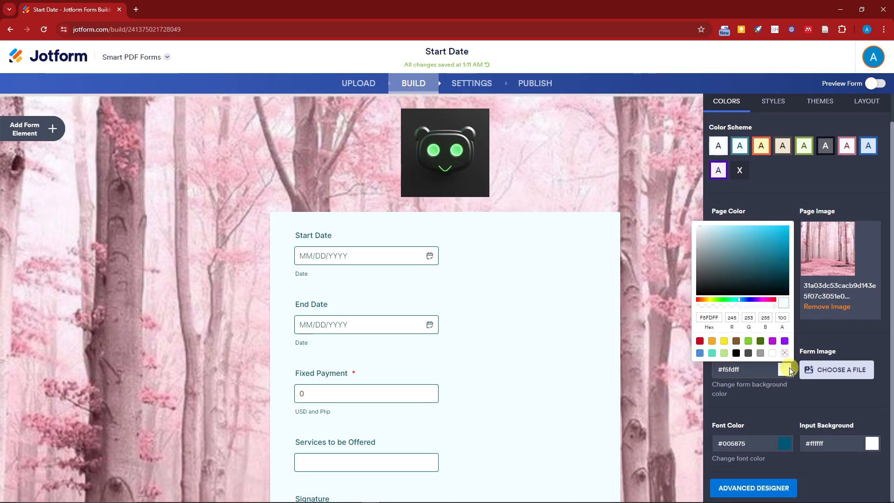
left_click(743, 278)
left_click(761, 255)
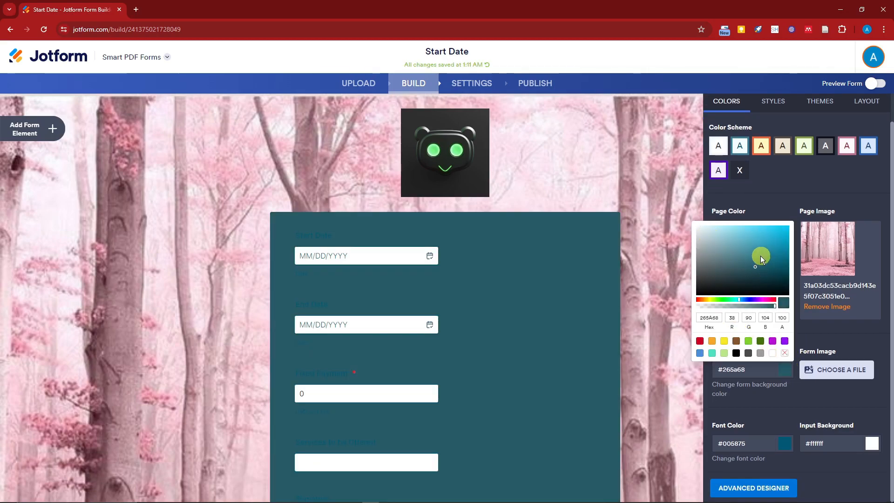
left_click(728, 247)
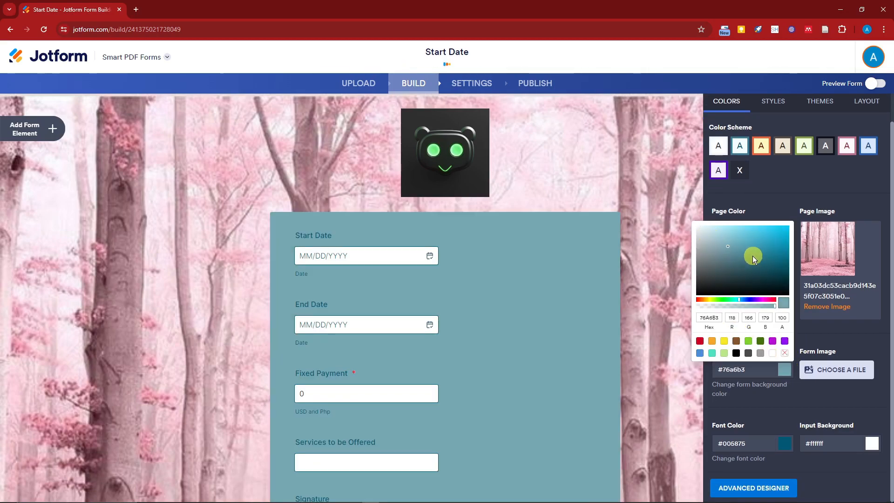
left_click(731, 300)
left_click(806, 184)
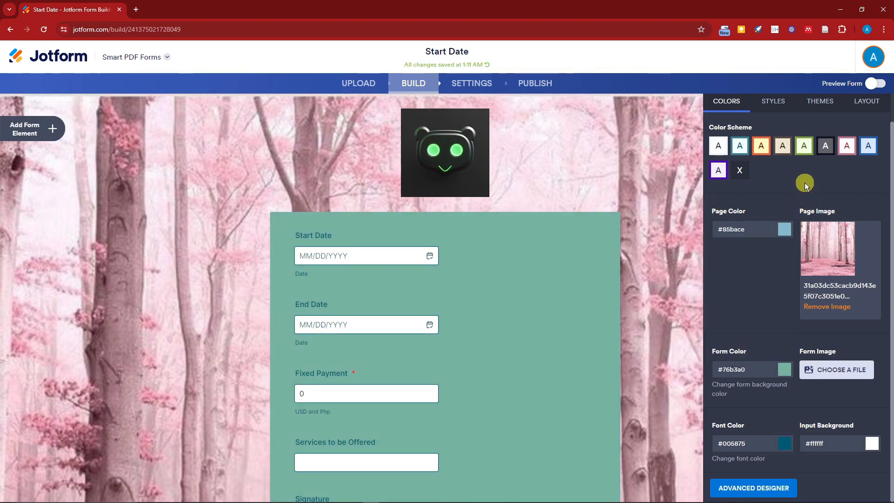
- Set the form's font color to the yellow #c2c32b
left_click(784, 443)
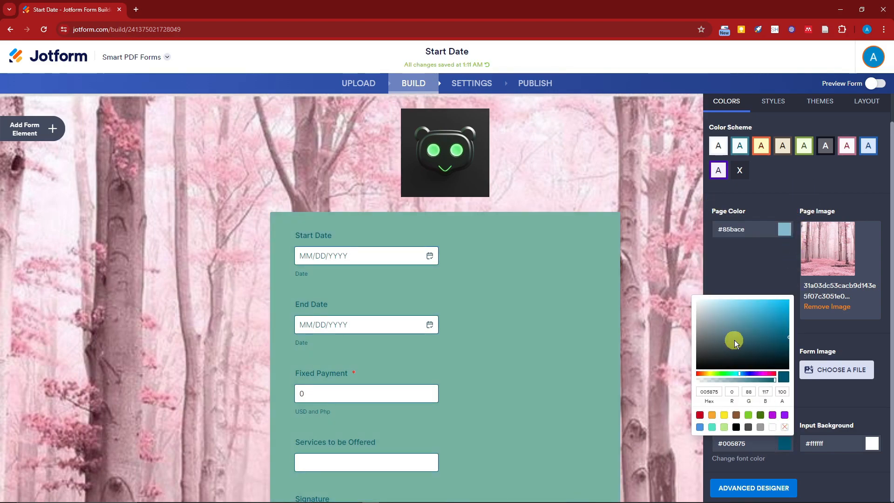
left_click(709, 375)
left_click(787, 337)
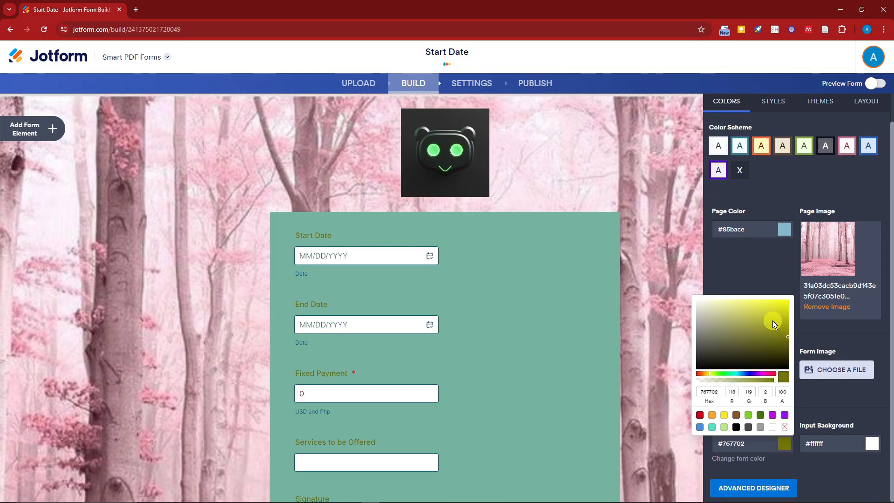
left_click(770, 317)
left_click(741, 262)
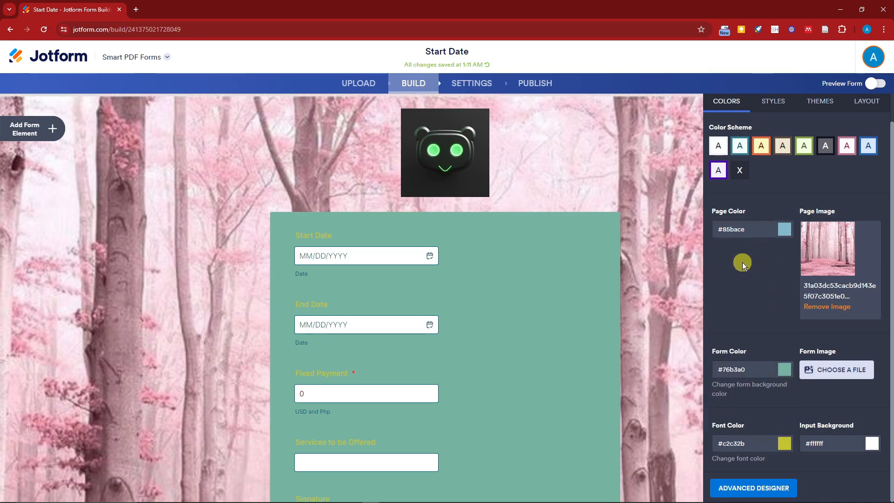
- Apply the flat blue style to the form's Submit button in the designer's style settings
left_click(773, 109)
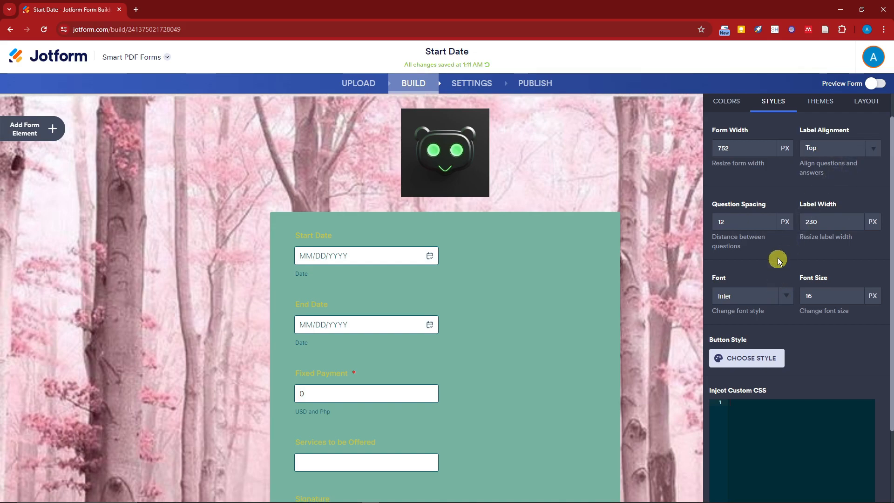
scroll(786, 228, "down", 2)
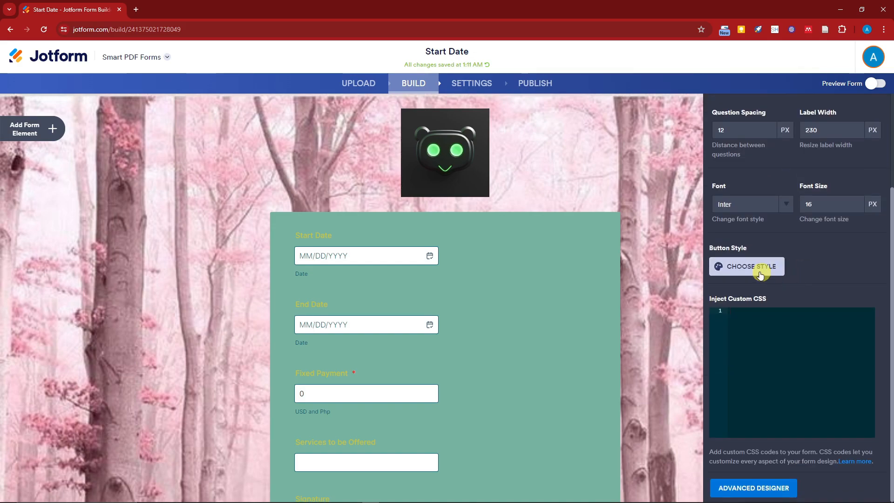
left_click(752, 268)
left_click(797, 314)
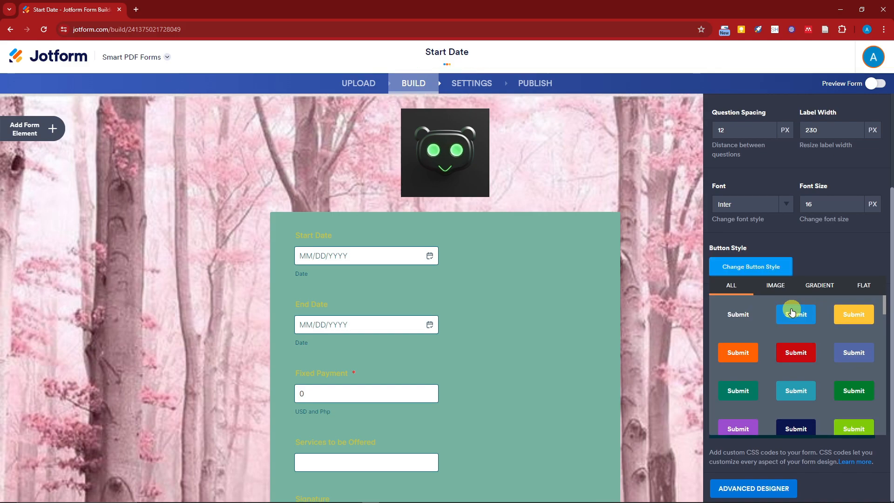
- Change the form's button style to solid red
scroll(803, 343, "down", 1)
left_click(798, 308)
left_click(742, 311)
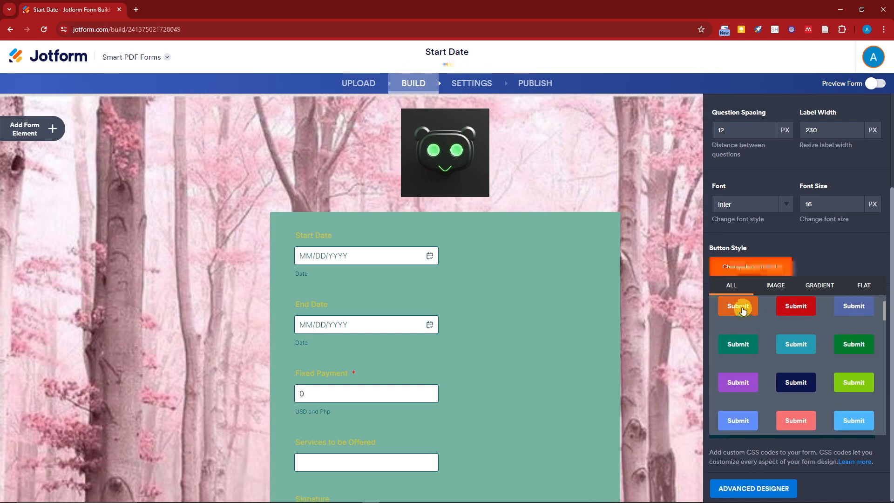
left_click(794, 307)
left_click(824, 247)
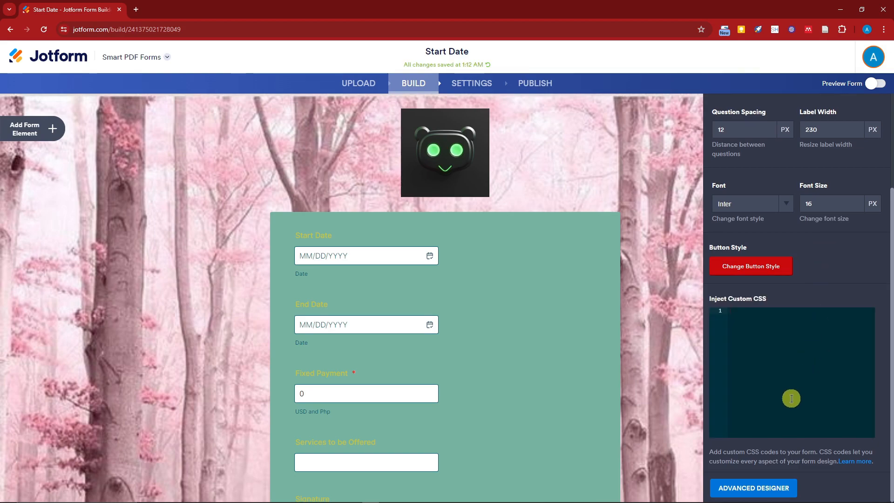
- Browse the form designer's featured themes and the list of theme categories
scroll(792, 396, "up", 3)
left_click(819, 131)
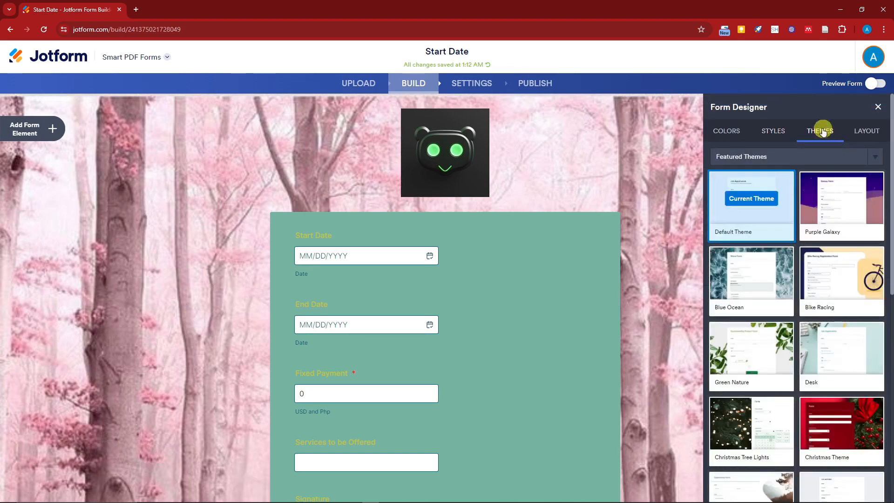
mouse_move(747, 274)
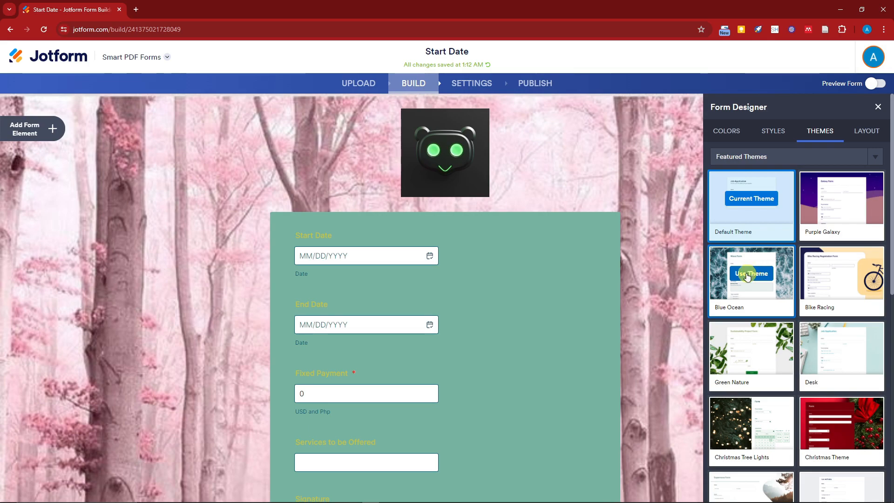
scroll(828, 316, "down", 2)
scroll(825, 352, "down", 1)
scroll(771, 348, "up", 3)
scroll(771, 344, "up", 1)
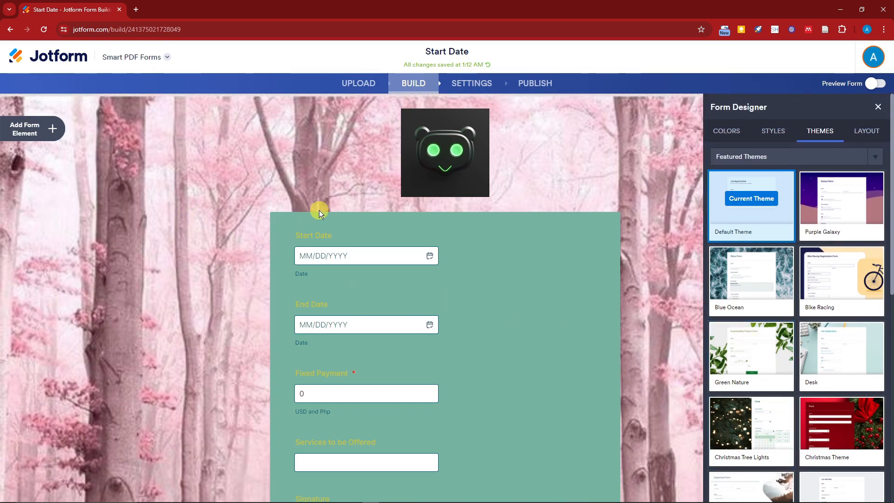
left_click(875, 156)
left_click(866, 178)
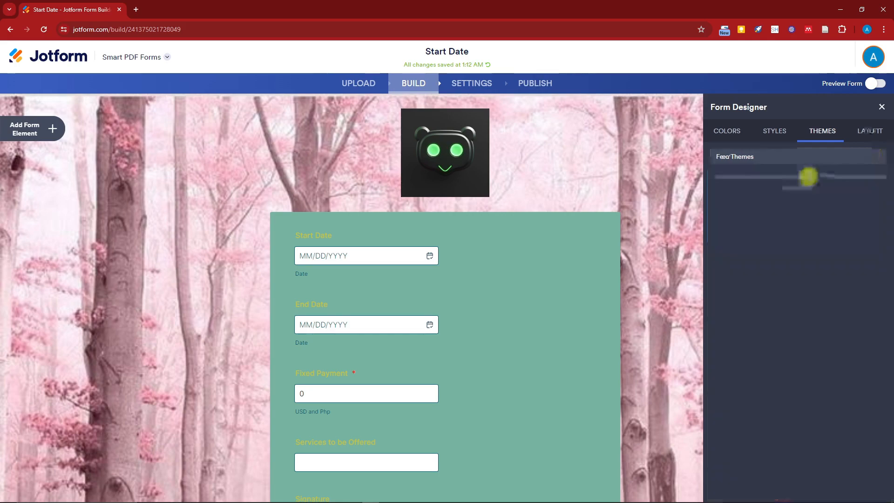
left_click(878, 161)
left_click(795, 185)
left_click(878, 160)
- Choose the Classic Form layout and review the styled form from logo to Submit button beside the original PDF
left_click(869, 132)
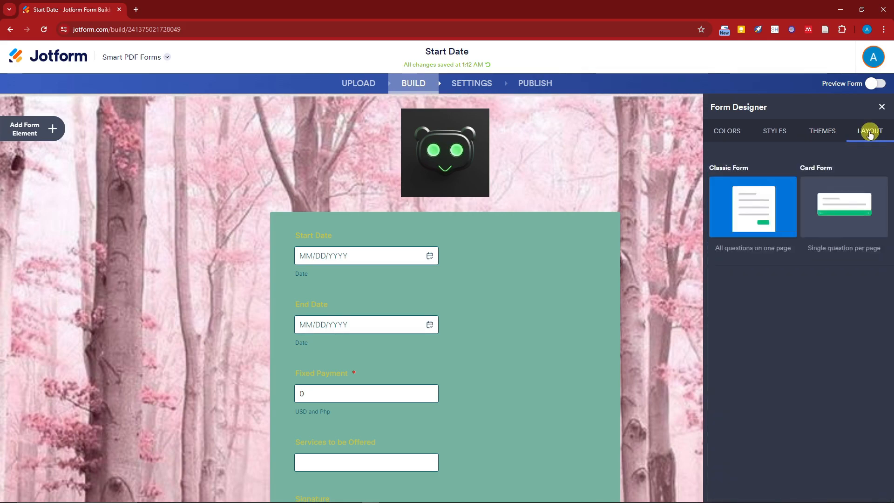
left_click(752, 209)
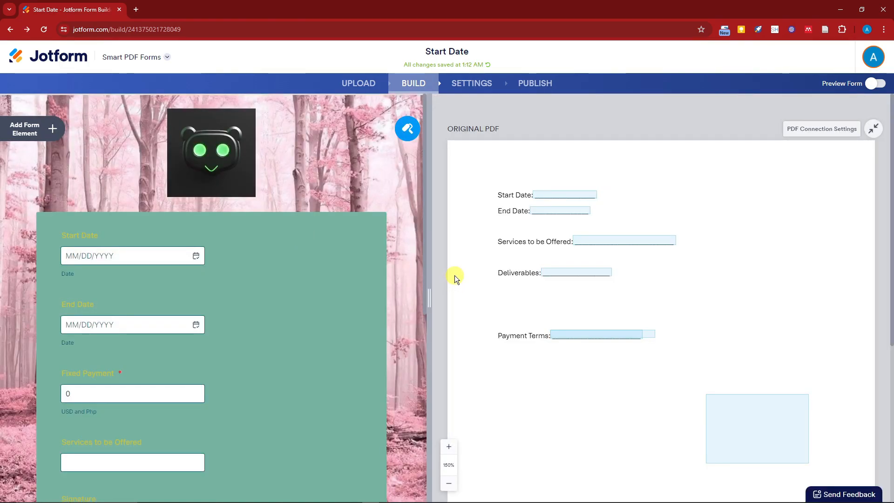
scroll(455, 278, "down", 5)
scroll(455, 278, "up", 5)
scroll(317, 296, "down", 6)
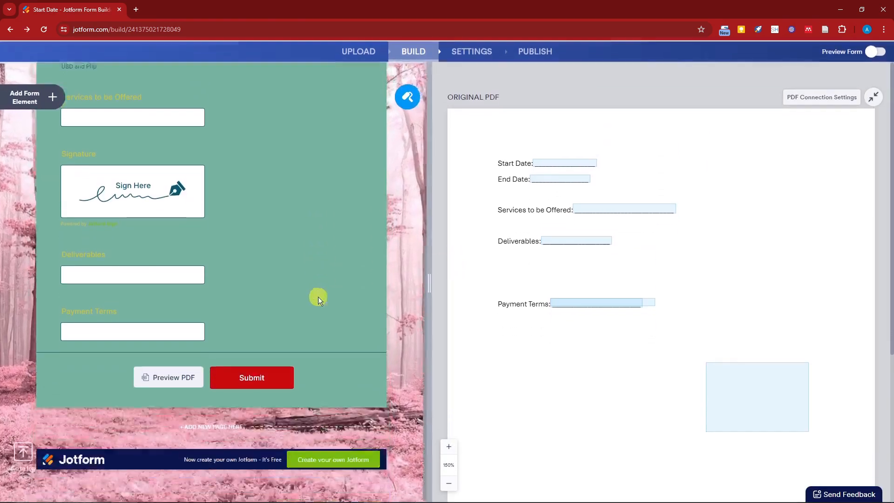
scroll(326, 305, "up", 6)
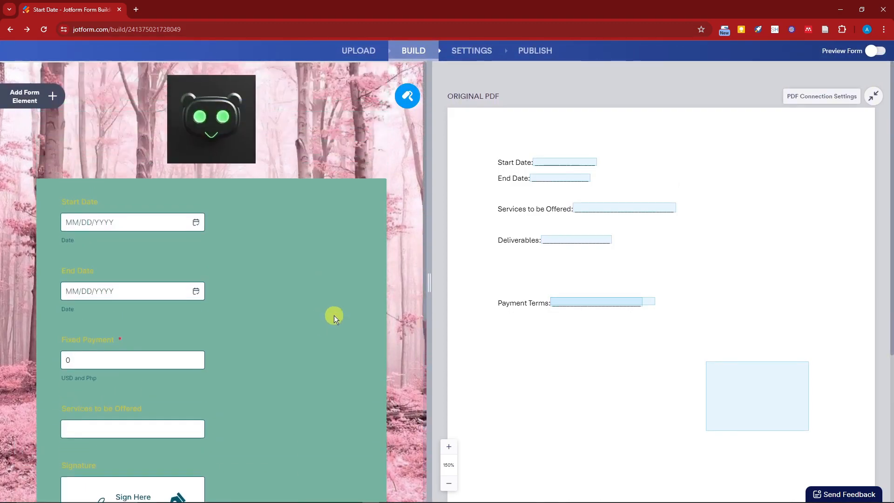
scroll(333, 316, "up", 2)
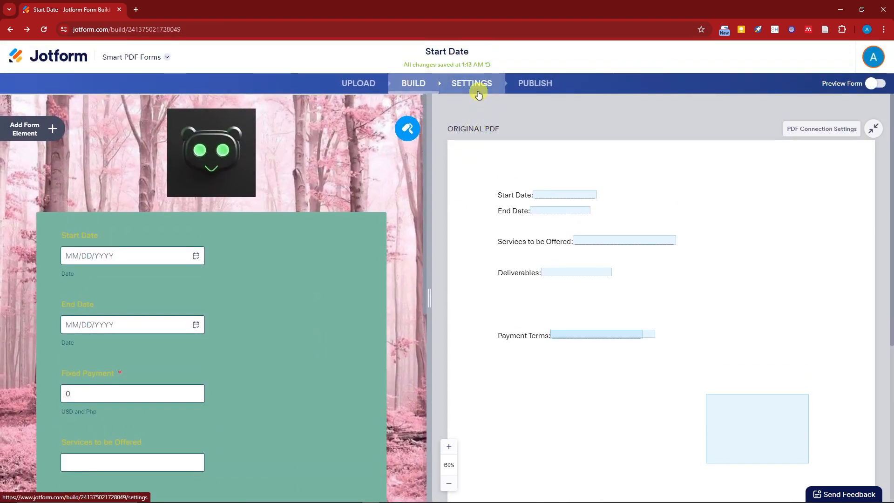
- Rename the form as SAMPLE FORM in its form settings
left_click(478, 88)
left_click_drag(287, 193, 170, 193)
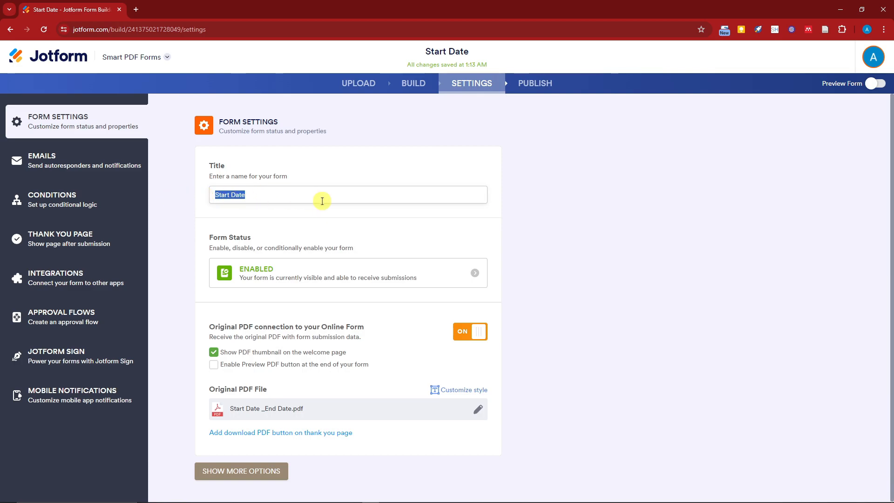
type("SAMPLE FORM")
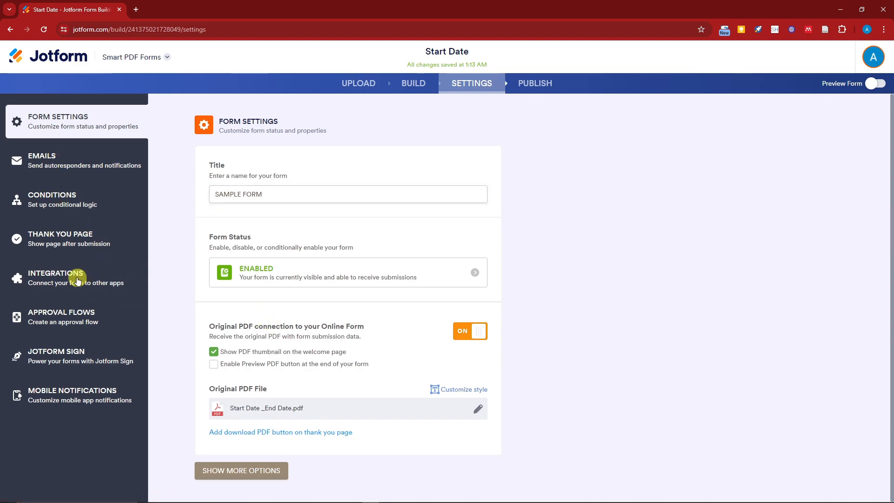
- Inspect the external-link redirect option in the Thank You page settings and return to showing a Thank You page
left_click(76, 244)
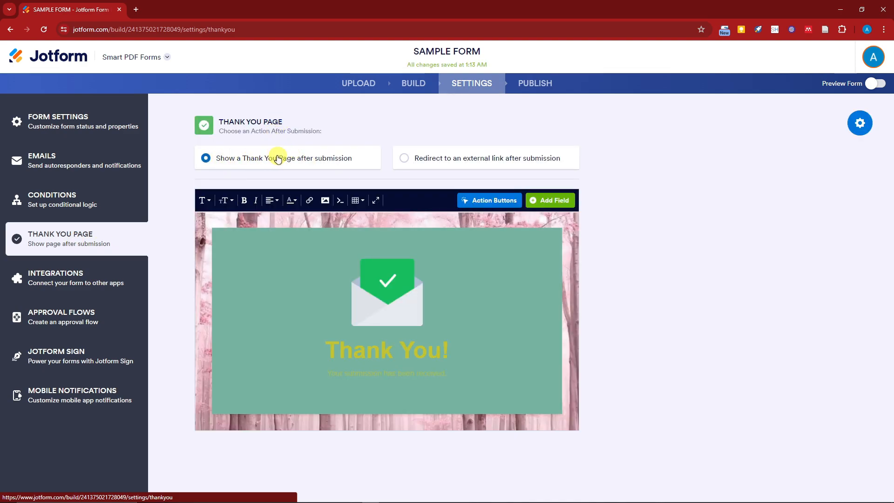
left_click(402, 159)
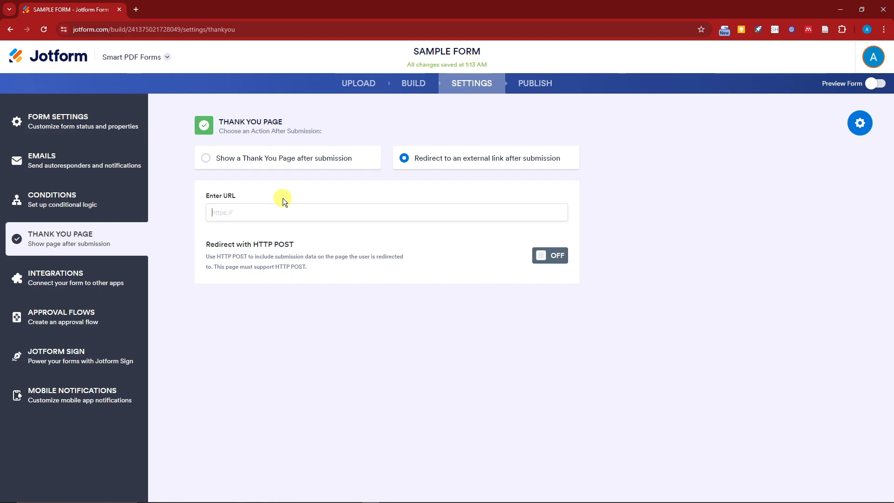
left_click_drag(214, 248, 296, 244)
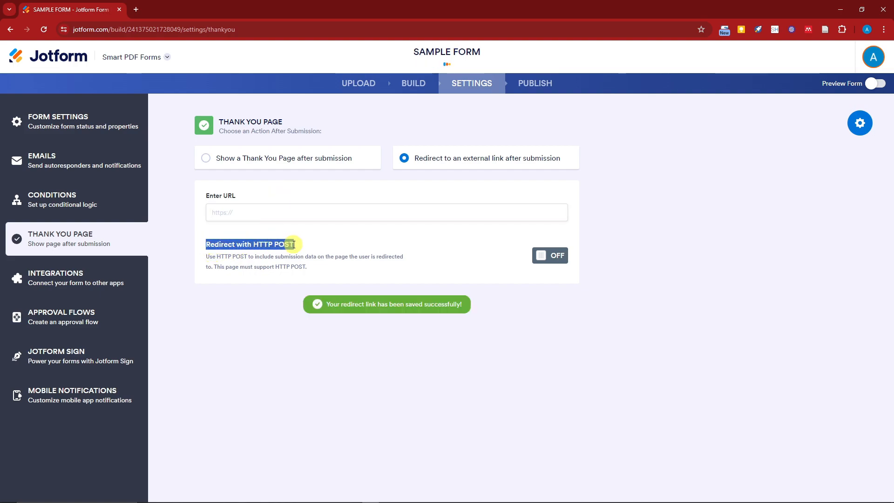
left_click(271, 257)
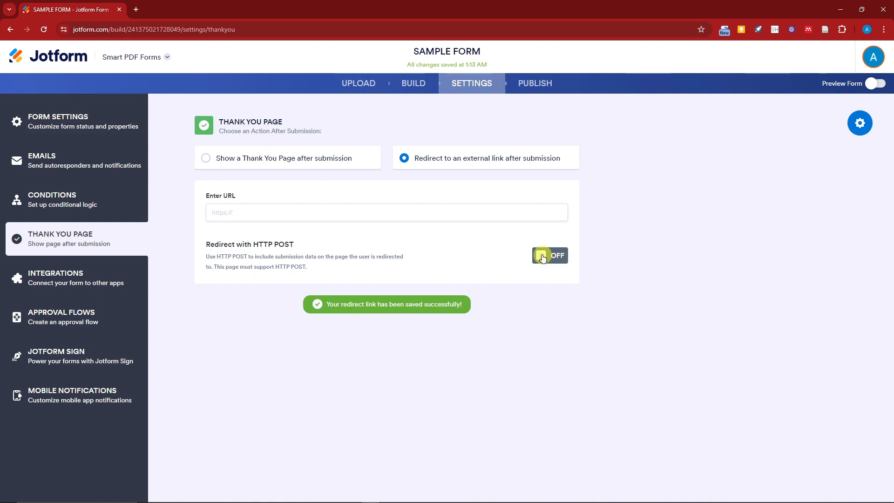
left_click(206, 157)
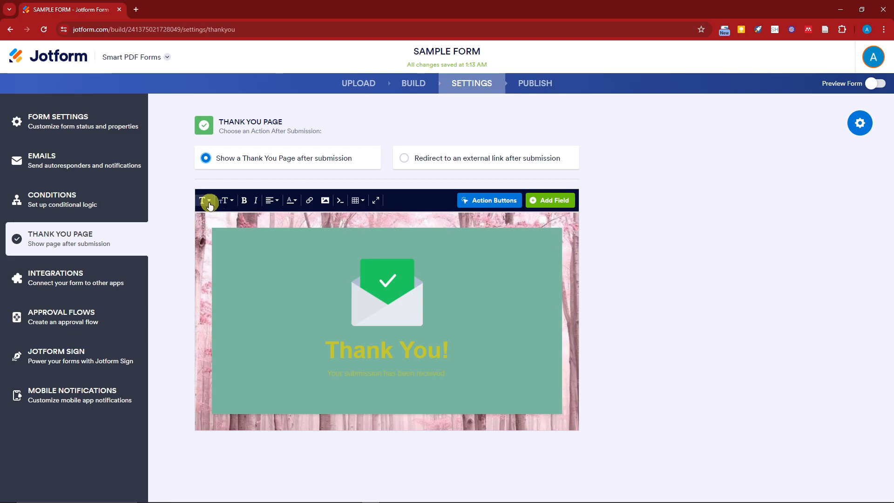
- Pick the 18pt text size and insert the canvas_professional advertisement picture from Downloads at the start of the Thank You page
left_click(225, 200)
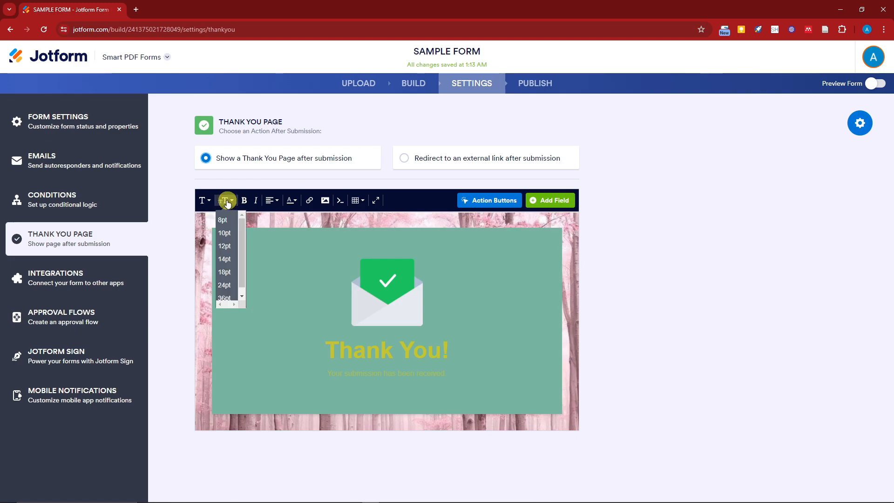
left_click(231, 273)
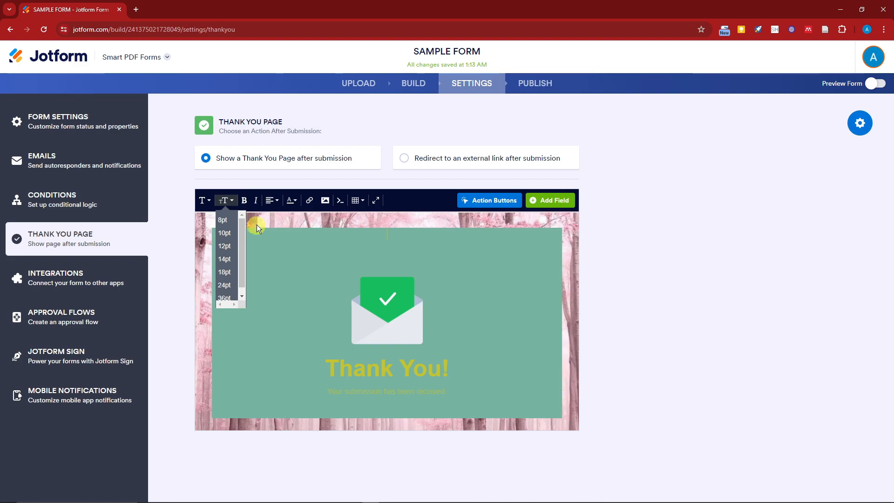
left_click(325, 201)
left_click(441, 217)
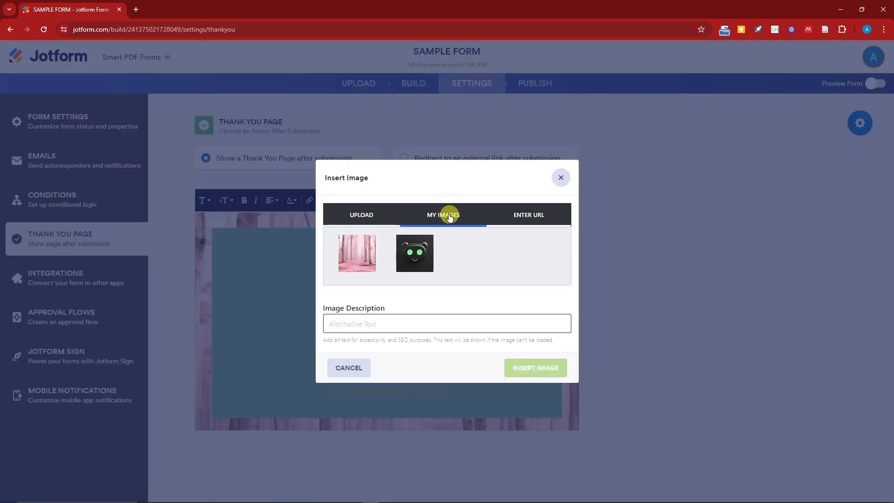
left_click(514, 217)
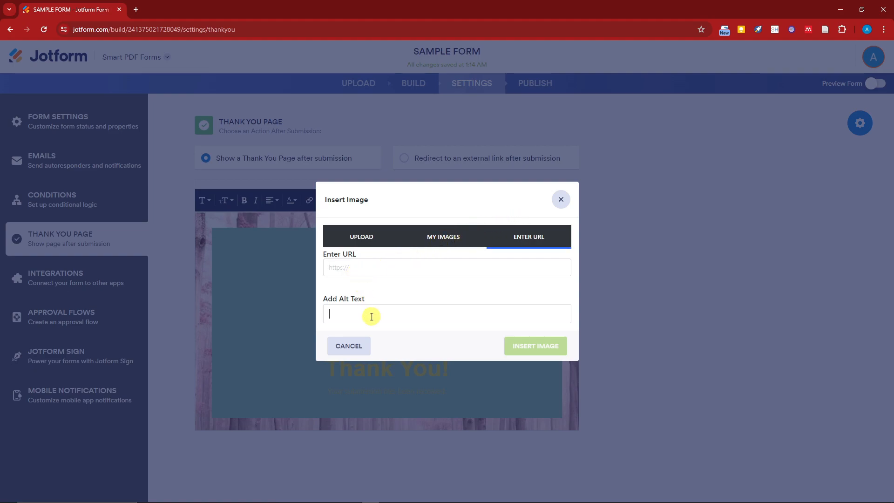
left_click(444, 236)
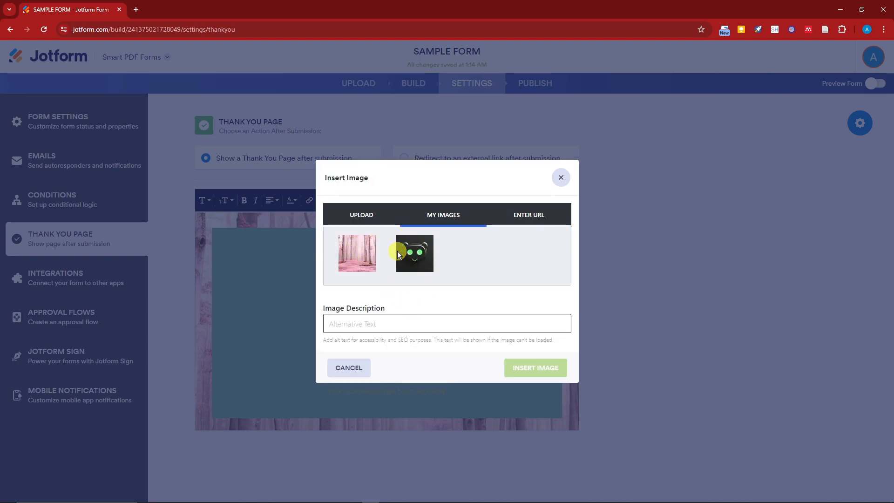
left_click(357, 214)
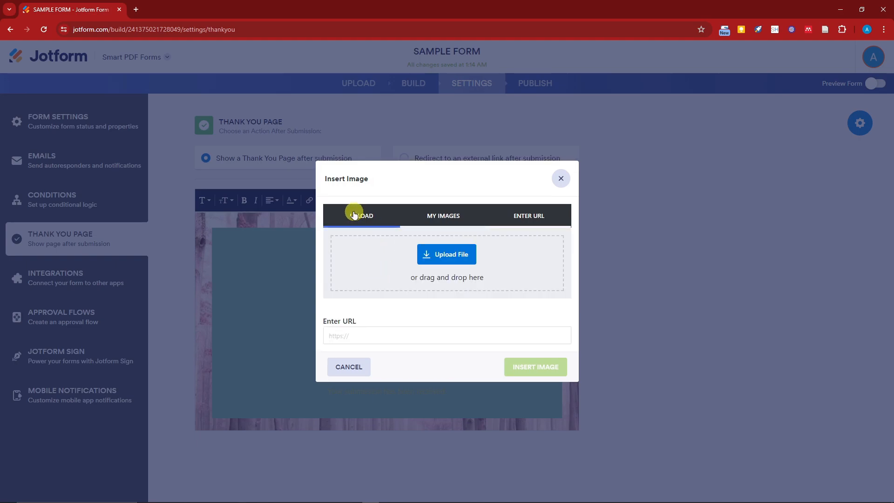
left_click(478, 252)
scroll(507, 230, "down", 4)
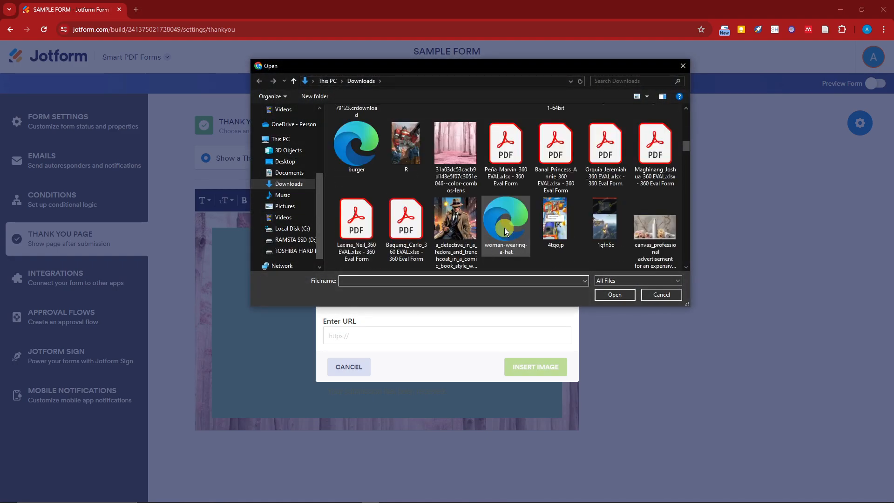
scroll(504, 228, "down", 1)
double_click(652, 150)
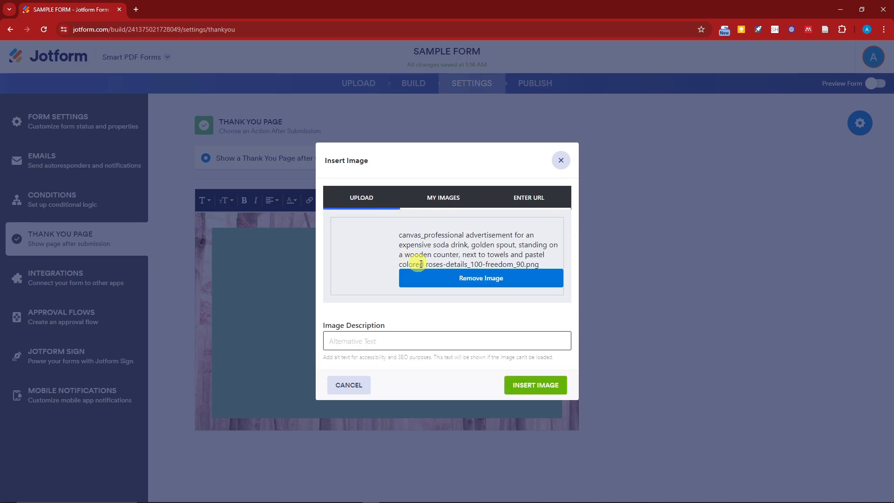
left_click(529, 386)
- Shrink the inserted picture to about half the width of the Thank You page's green panel and check the page
left_click(396, 266)
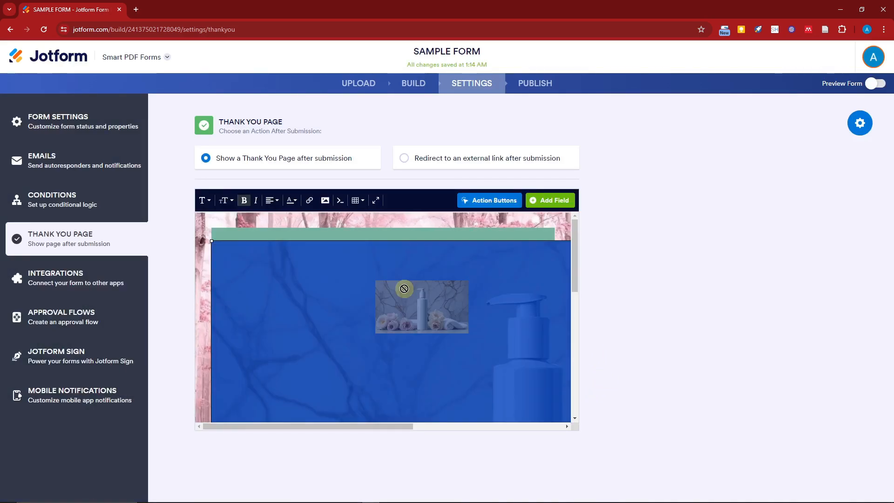
left_click_drag(210, 242, 459, 359)
left_click_drag(210, 242, 478, 359)
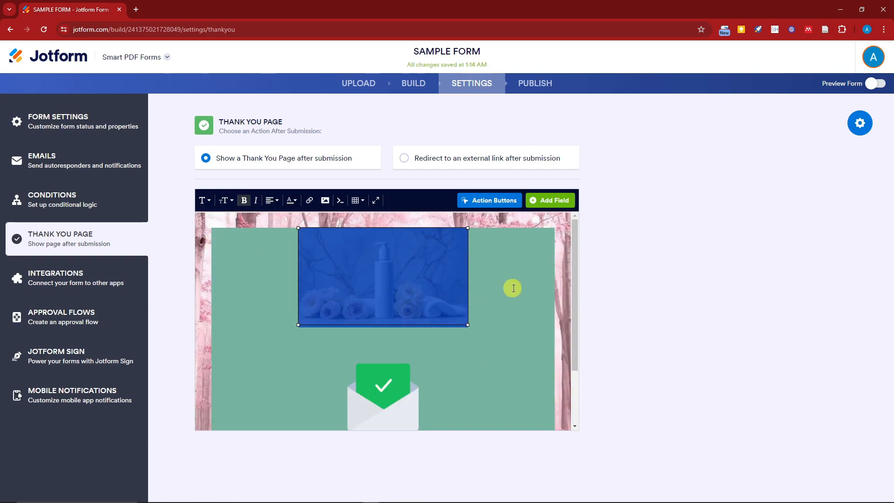
left_click(675, 247)
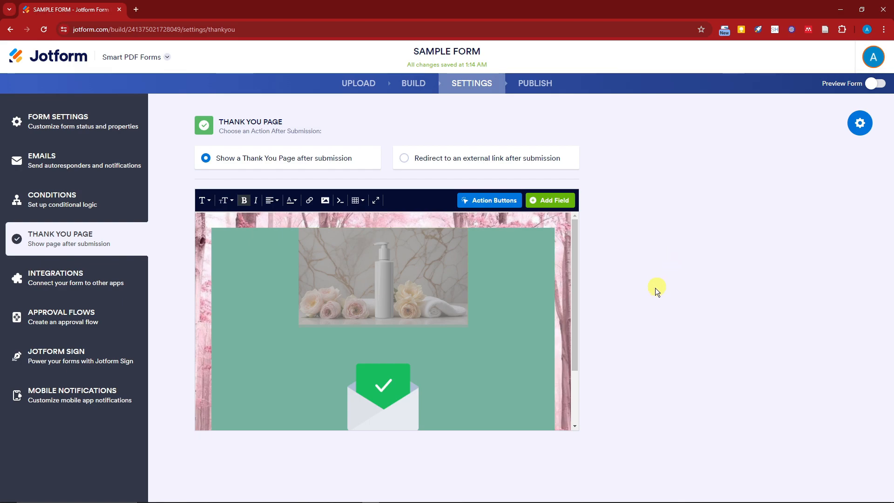
scroll(479, 307, "down", 2)
scroll(476, 317, "up", 2)
scroll(396, 278, "down", 2)
scroll(433, 282, "up", 1)
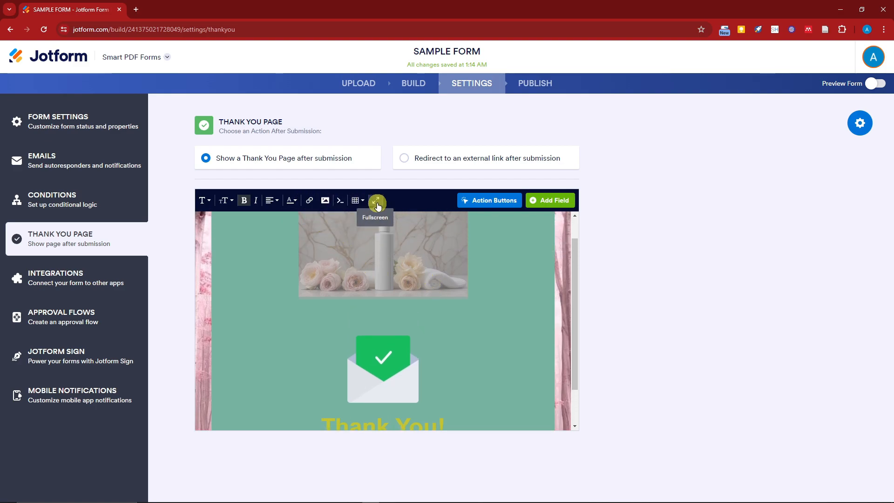
- Add a Download PDF action button to the Thank You page that offers the Original PDF
left_click(484, 202)
mouse_move(308, 233)
mouse_move(324, 277)
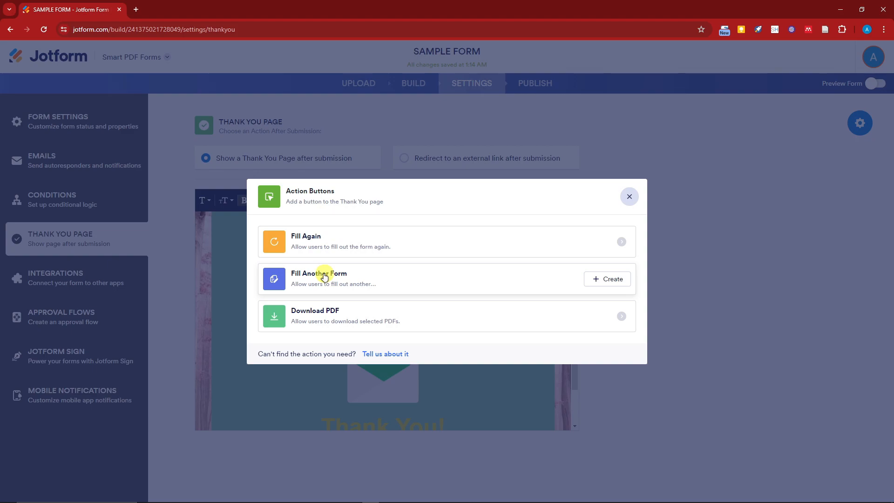
left_click(598, 315)
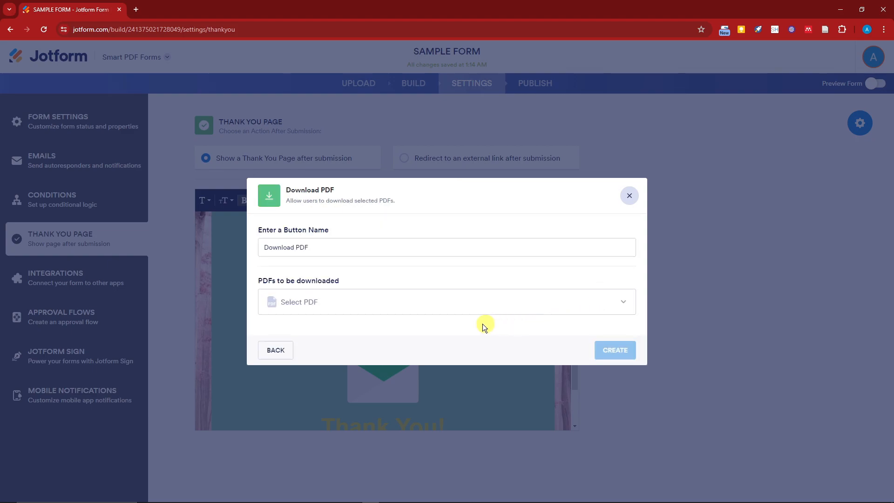
left_click(333, 305)
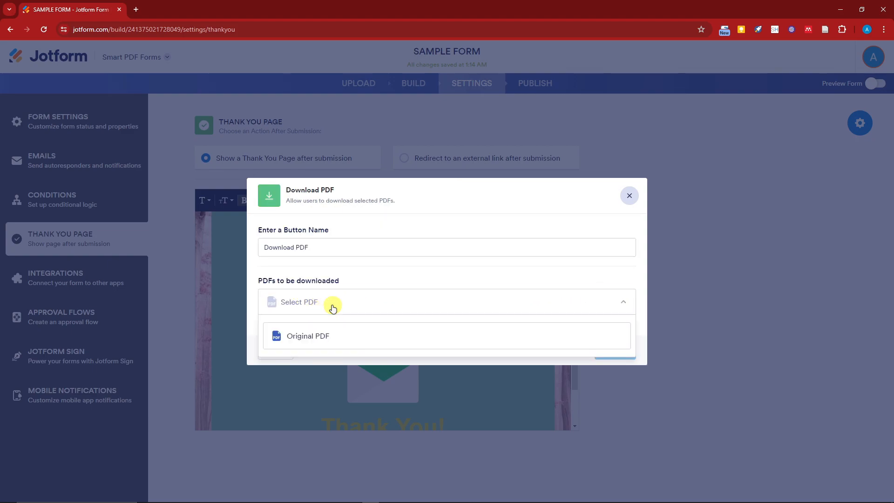
left_click(442, 335)
left_click(614, 346)
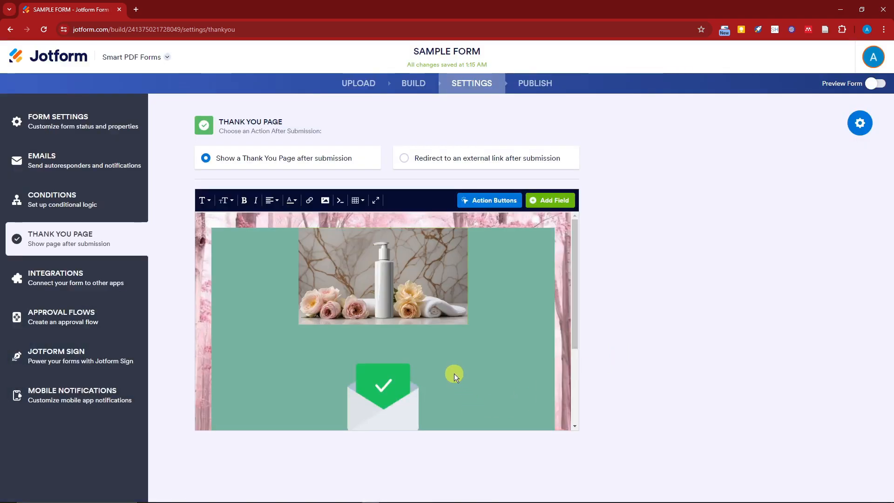
scroll(452, 372, "down", 3)
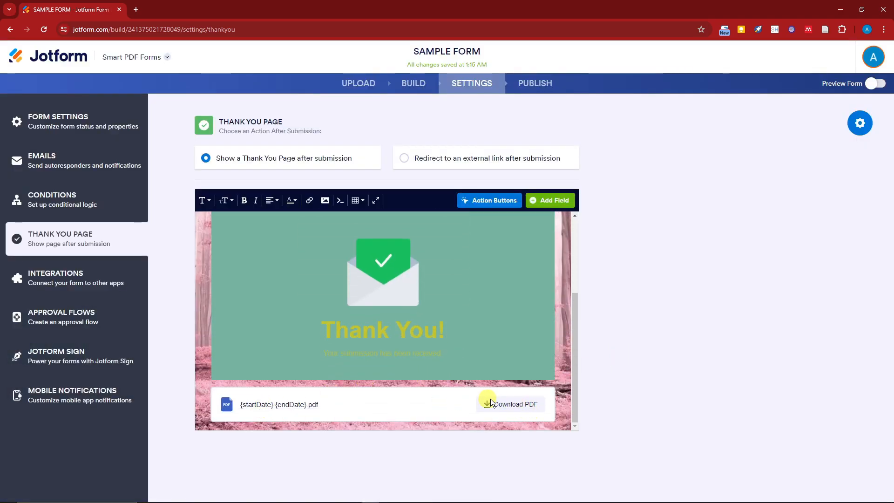
- Review the form fields that can be inserted into the Thank You page and look over the page from its beginning
left_click(535, 201)
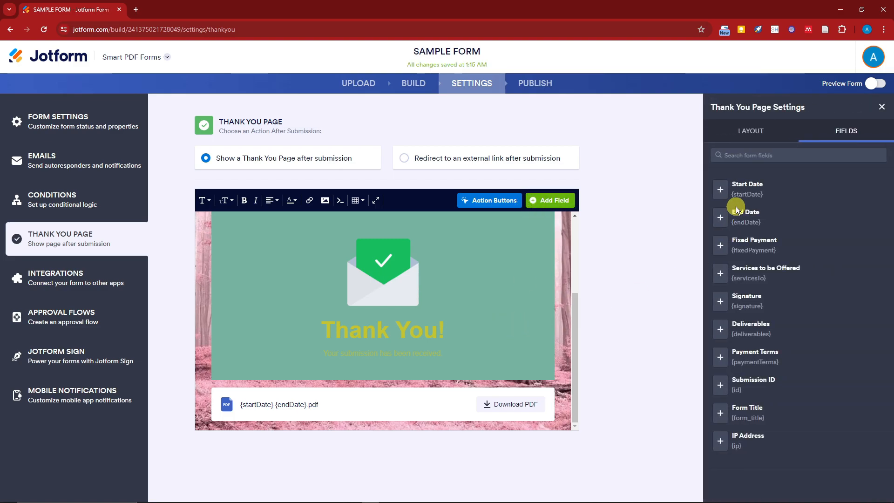
left_click(881, 109)
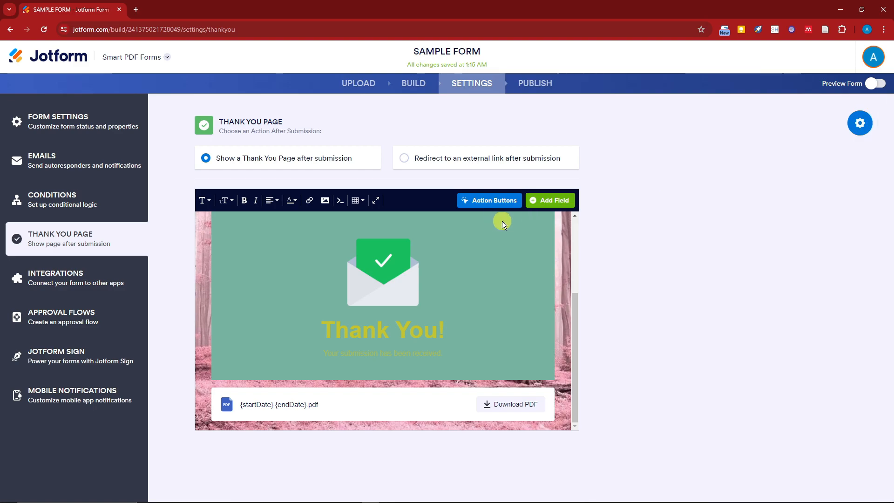
scroll(440, 264, "up", 5)
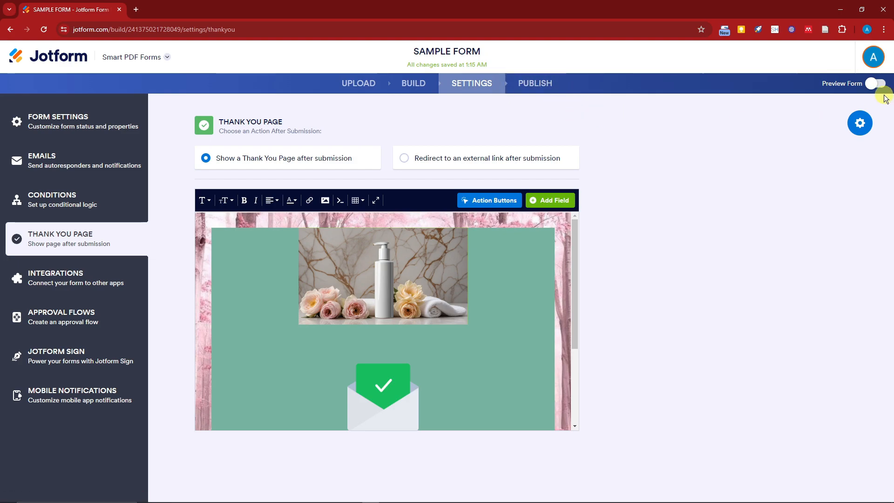
- Preview the form with its share link, check the tablet and phone views, and return to the Thank You page settings
left_click(873, 85)
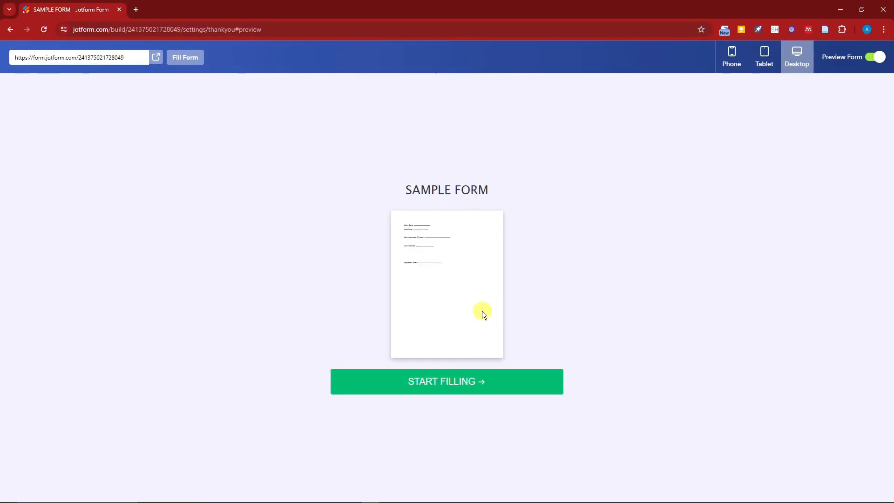
left_click_drag(134, 60, 15, 58)
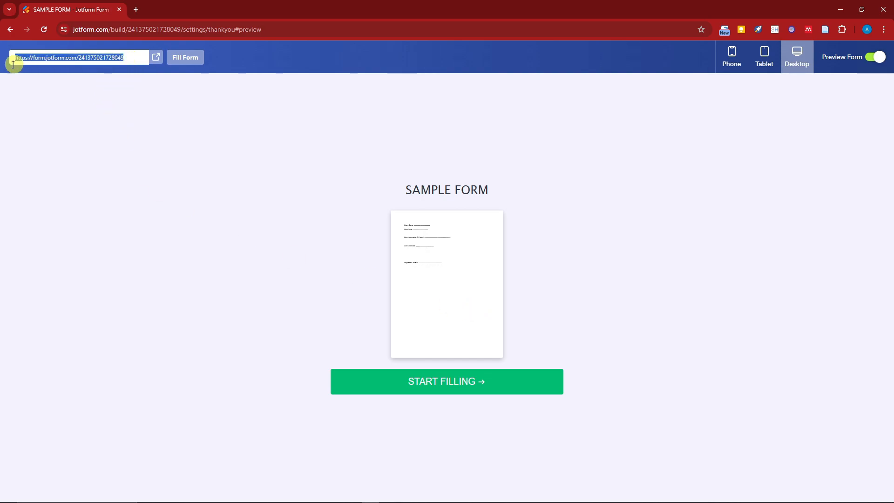
left_click(561, 170)
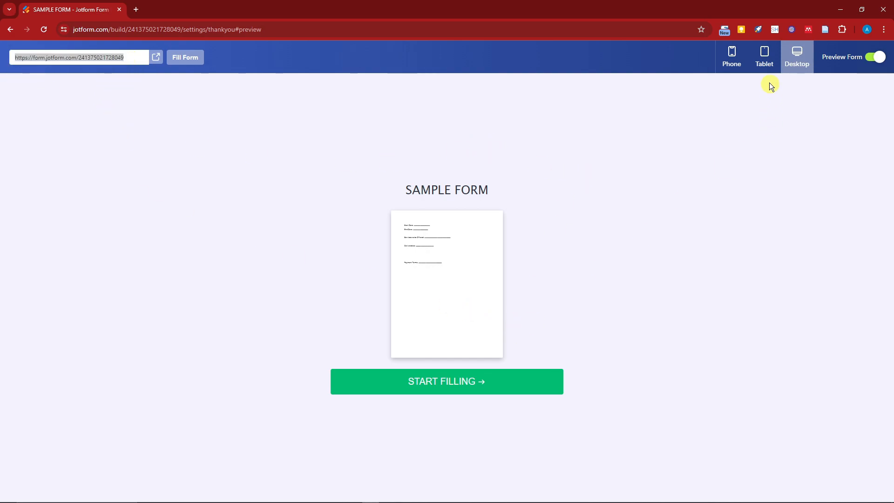
left_click(766, 66)
left_click(728, 57)
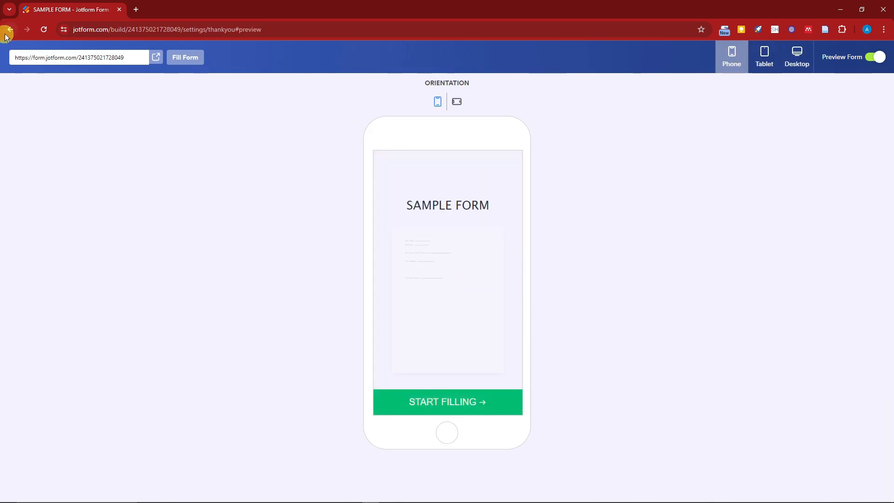
left_click(11, 29)
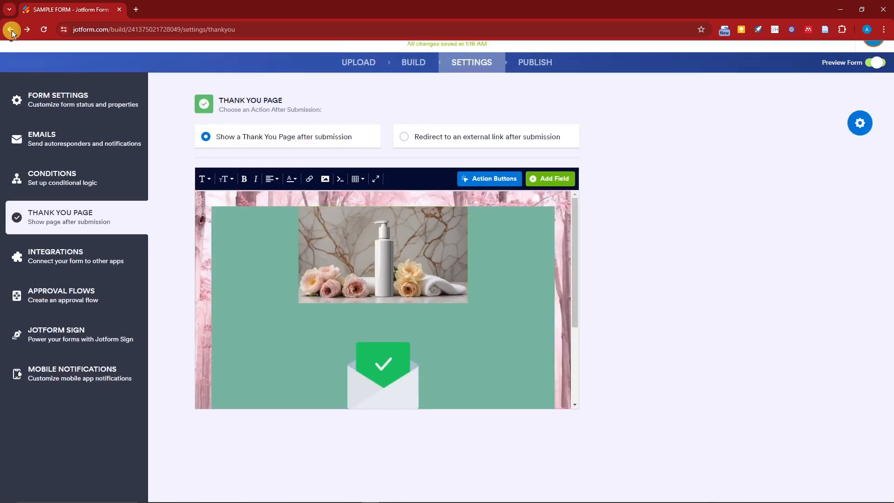
- Review the form's publishing options, including Embed, Assign Form, Email, Prefill and Platforms, ending on the Quick Share options
left_click(539, 90)
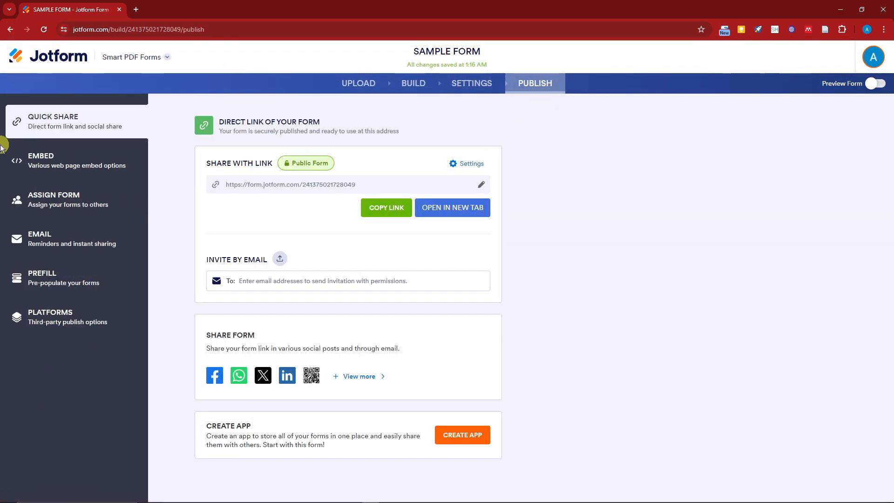
left_click(92, 160)
left_click(93, 198)
left_click(92, 235)
left_click(99, 163)
left_click(112, 198)
left_click(103, 242)
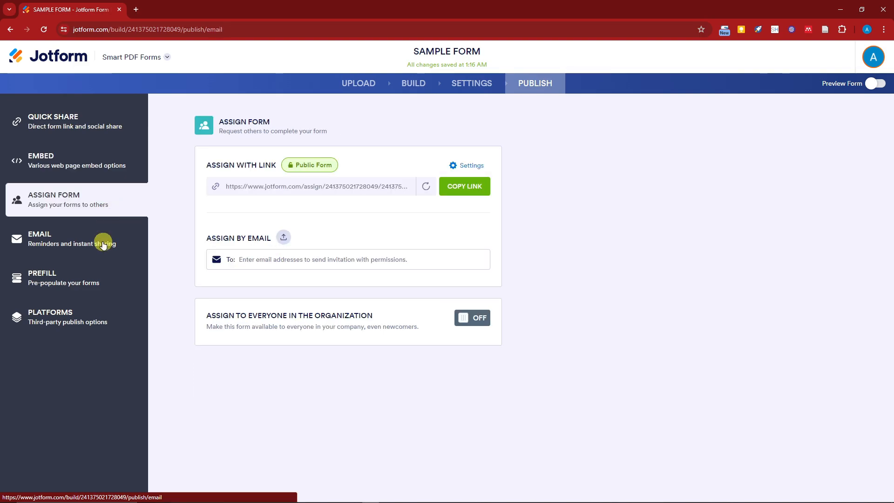
left_click(98, 281)
left_click(99, 324)
left_click(74, 121)
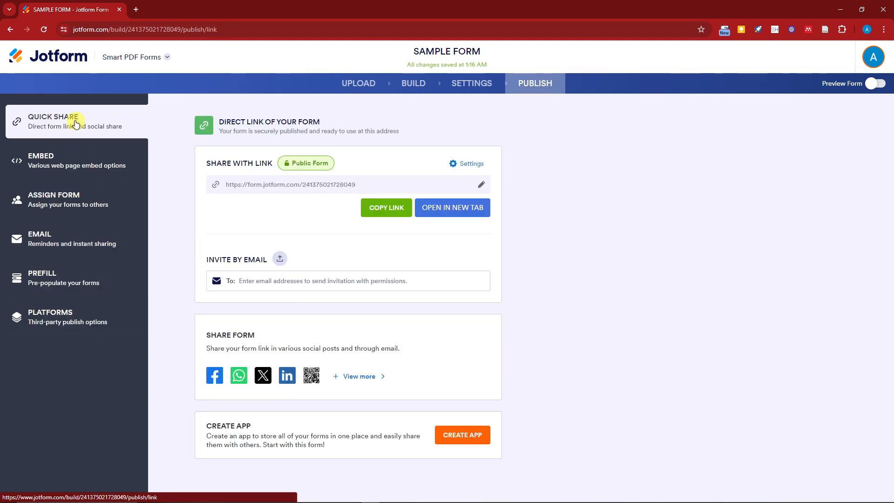
- Copy the form's direct link, load it in a new browser tab and start filling out the form
left_click(397, 206)
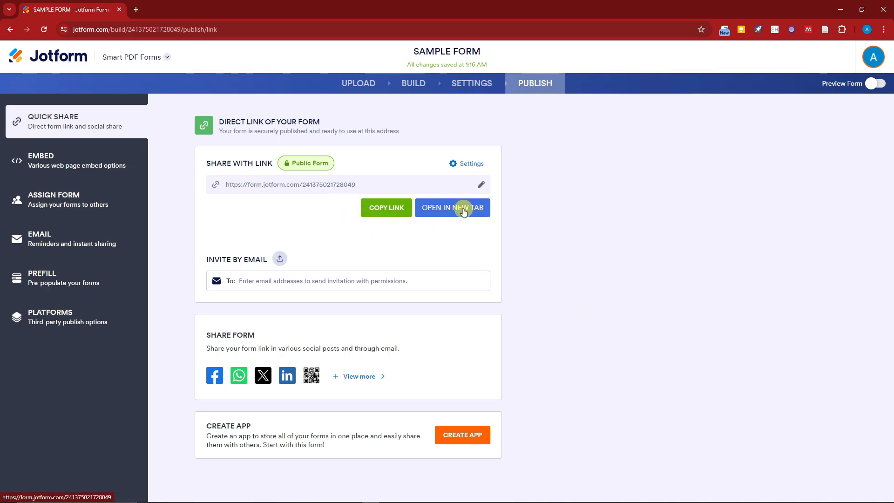
left_click(139, 10)
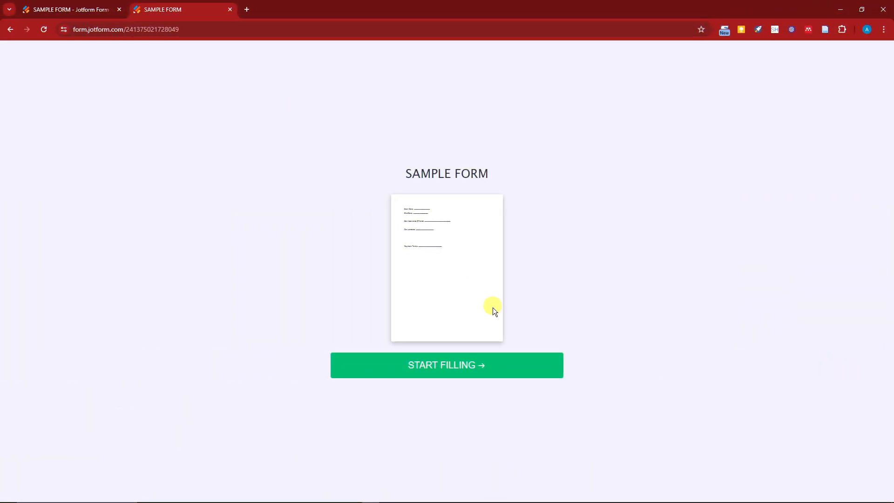
left_click(468, 365)
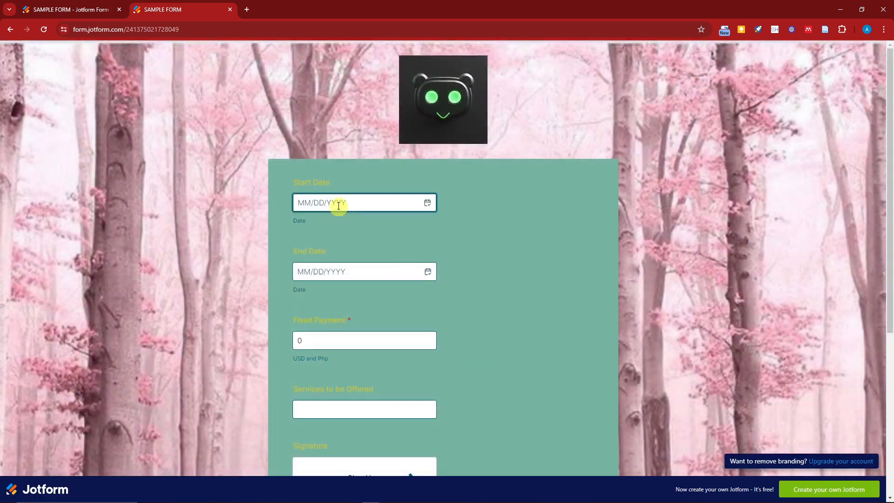
scroll(421, 265, "down", 5)
scroll(421, 266, "up", 5)
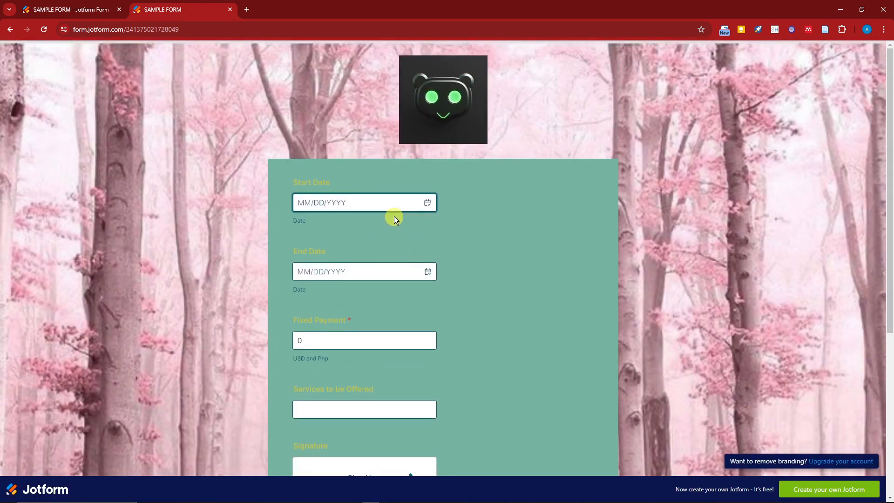
- Set the form's Start Date to 05/09/2024 and End Date to 05/25/2024
left_click(397, 202)
left_click(427, 202)
left_click(385, 283)
left_click(427, 271)
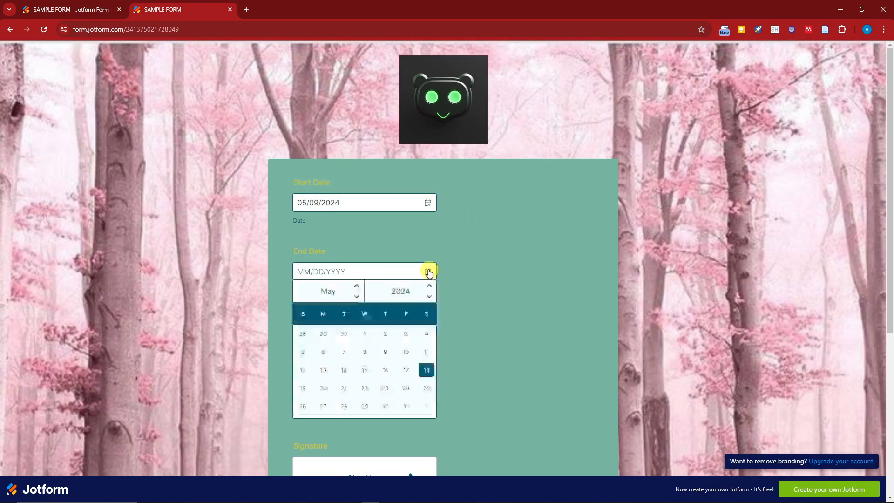
left_click(426, 388)
- Check the hint on the Fixed Payment field and enter 50 as the payment
left_click(407, 345)
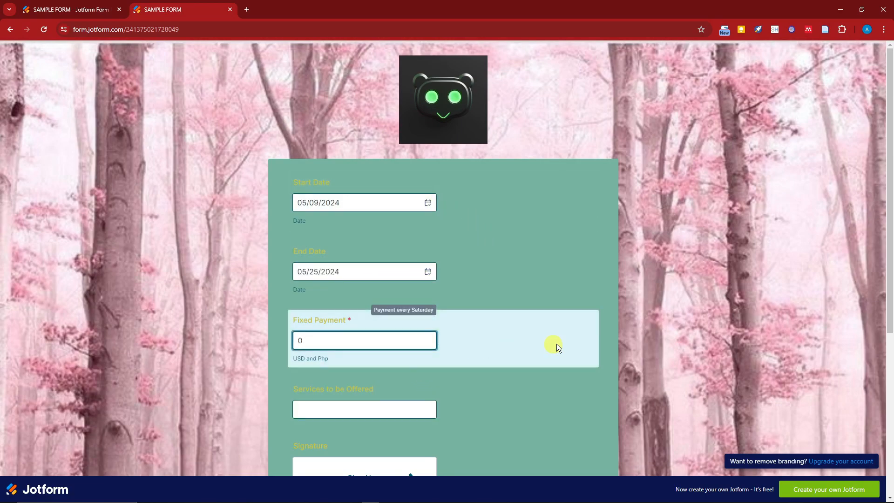
left_click(612, 280)
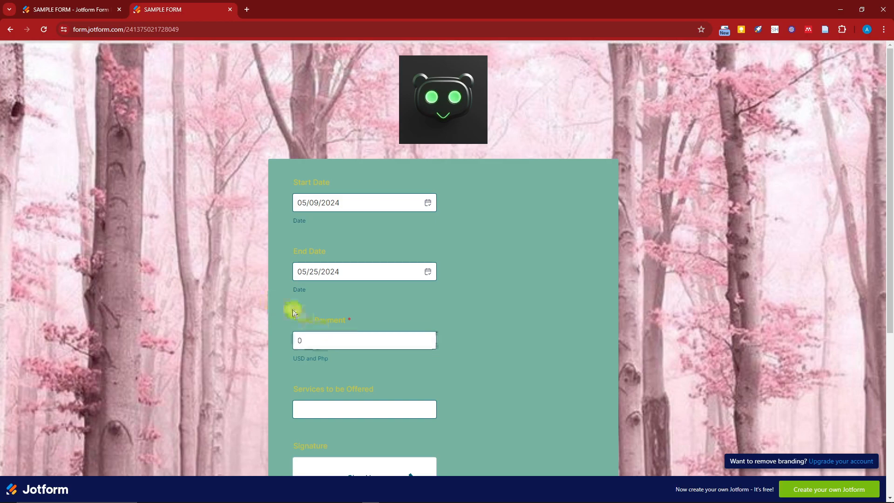
left_click(326, 339)
double_click(352, 340)
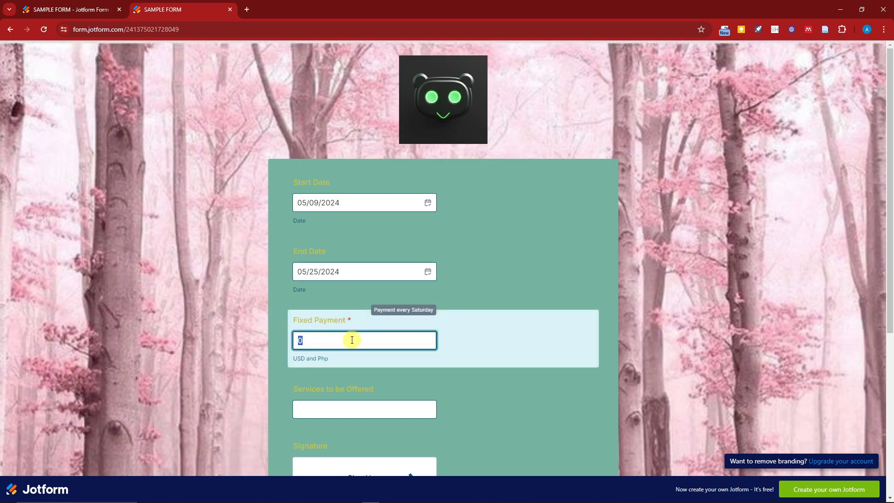
type("50")
left_click(504, 347)
scroll(503, 377, "down", 2)
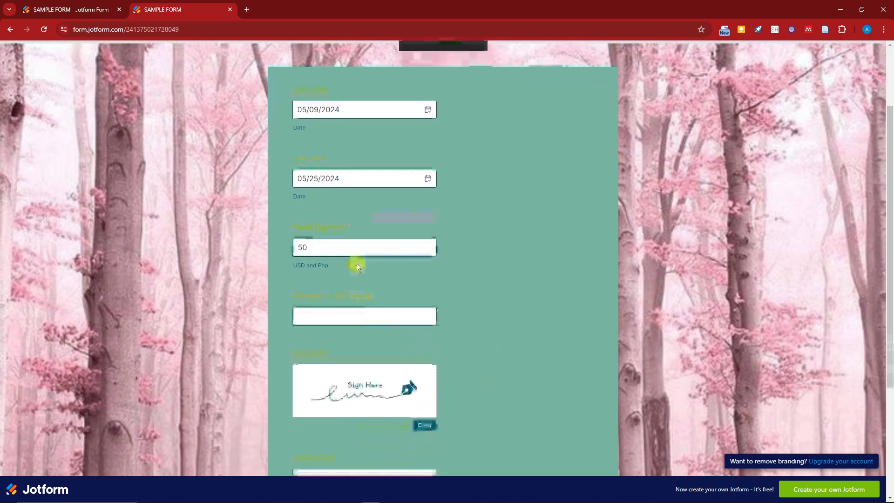
left_click(360, 253)
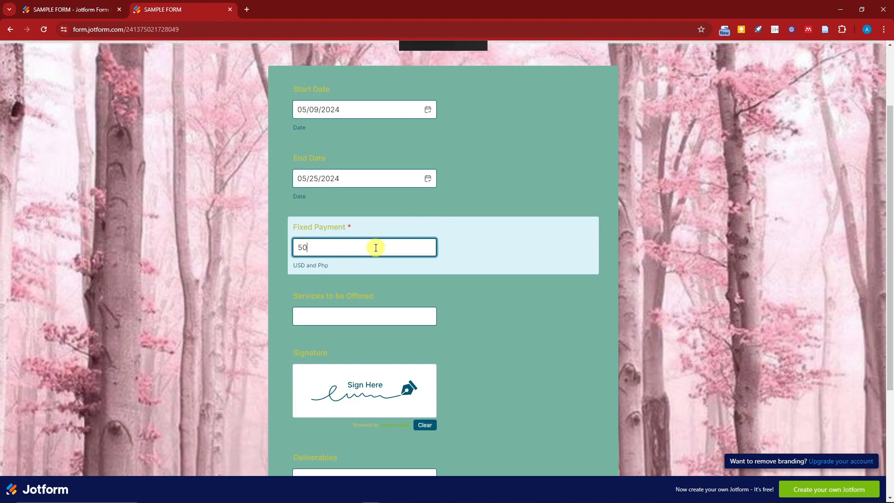
- Enter Sample as the services to be offered and draw a freehand signature in the Signature box
left_click(382, 320)
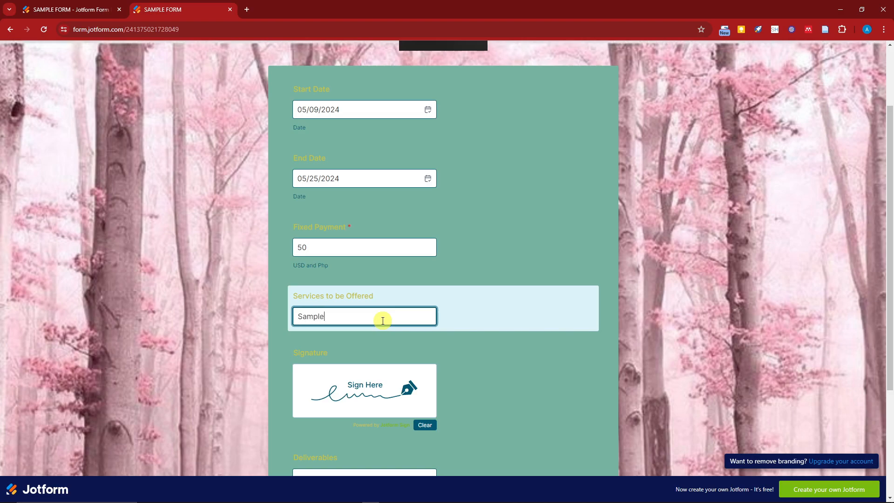
scroll(383, 320, "down", 3)
left_click(363, 252)
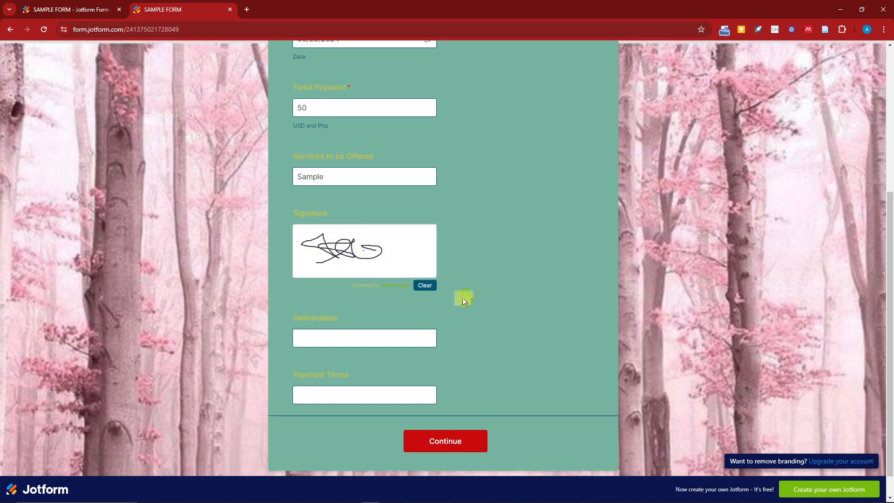
- Check the completed entries, continue to the document preview and sign the document to submit the form
scroll(371, 291, "down", 1)
scroll(344, 224, "up", 5)
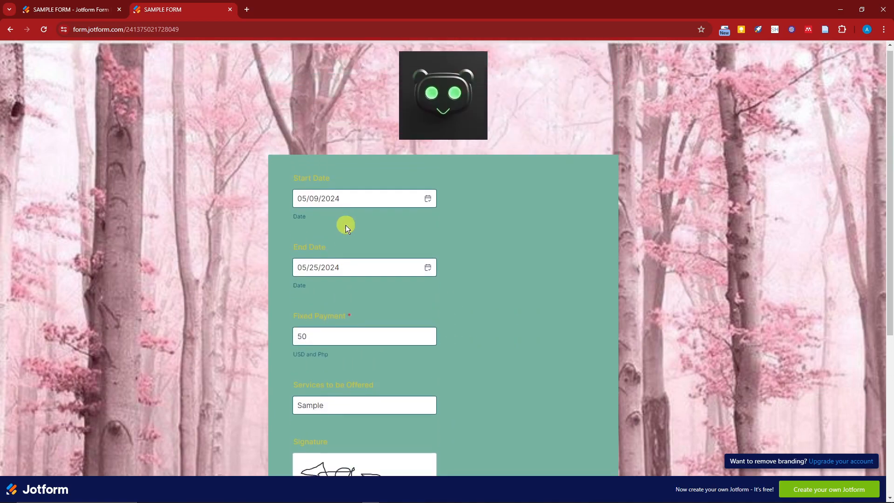
scroll(344, 225, "down", 6)
left_click(443, 413)
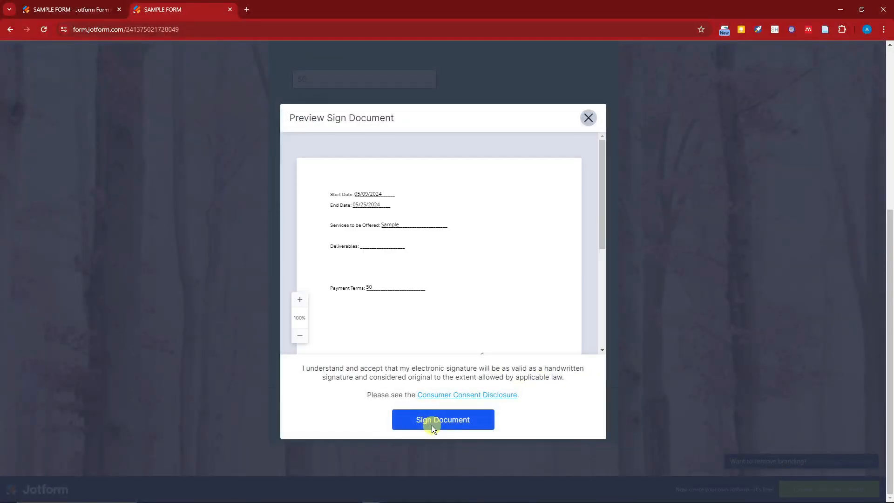
left_click(431, 424)
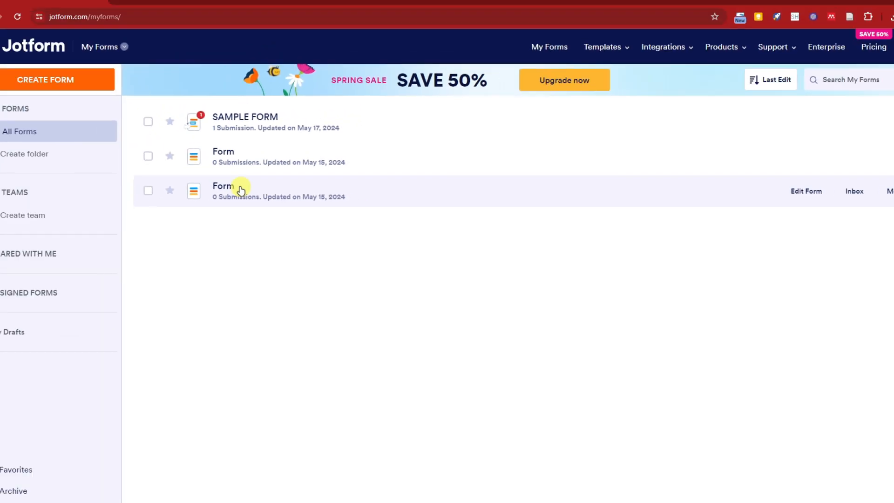
- Open the submissions table of SAMPLE FORM from My Forms and examine its columns and form options
left_click(148, 122)
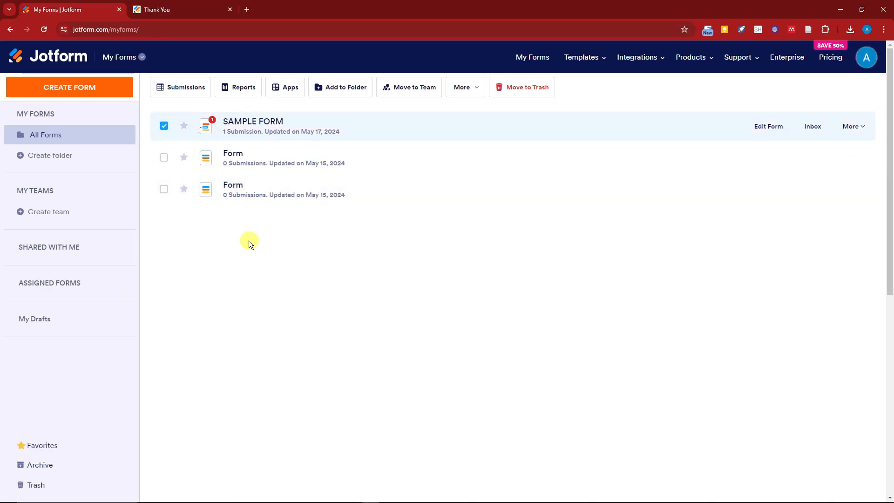
left_click(171, 96)
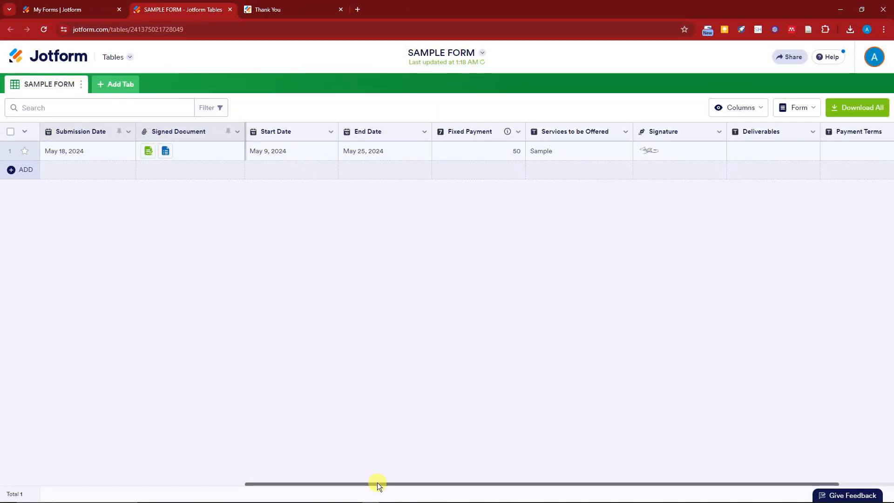
left_click_drag(315, 481, 535, 449)
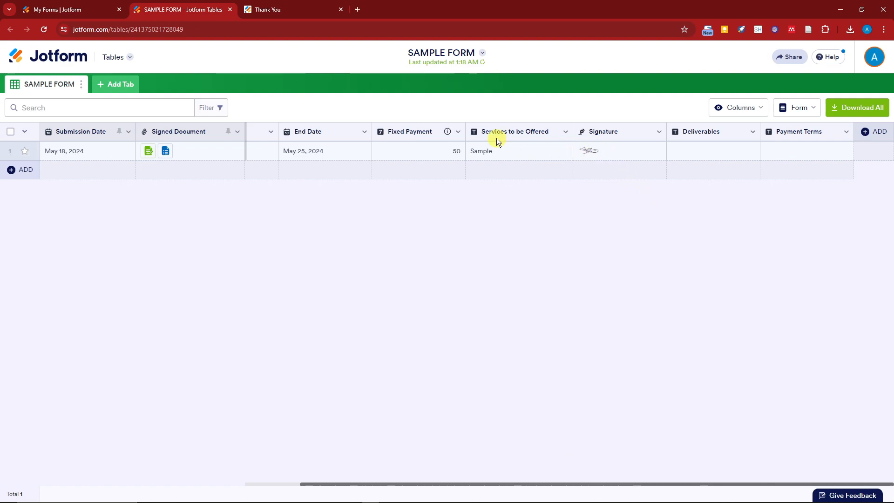
left_click_drag(499, 478, 406, 441)
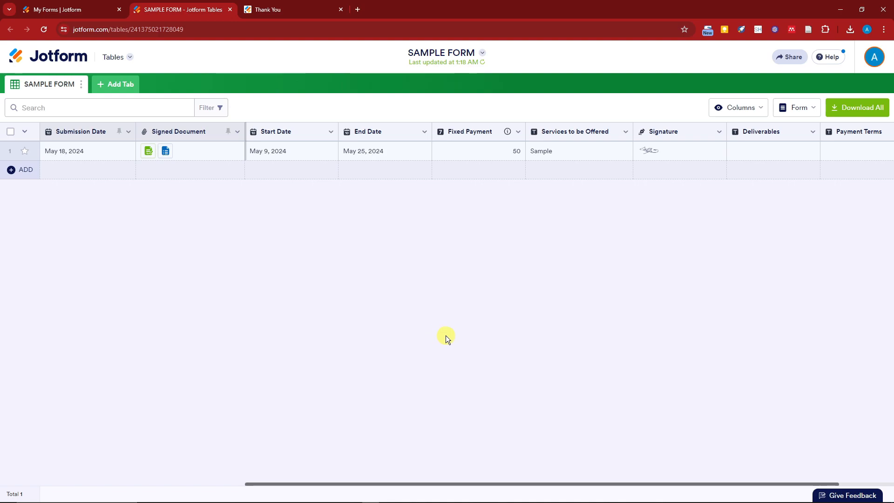
left_click(809, 110)
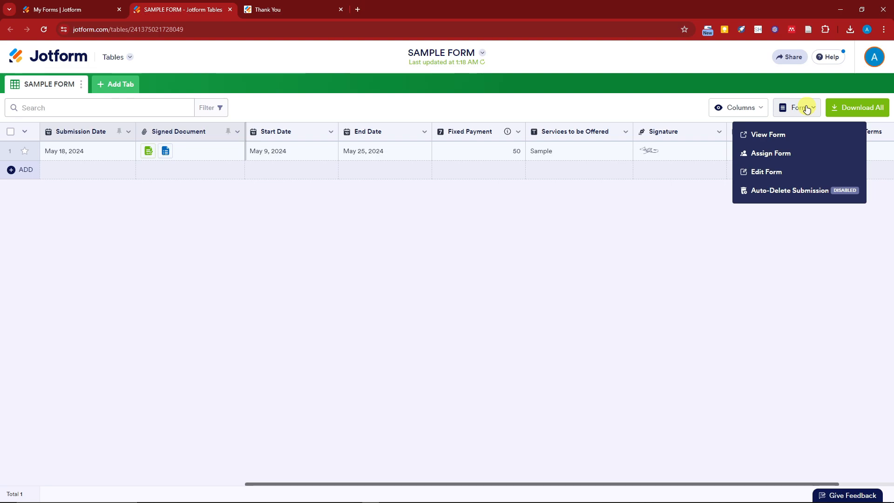
left_click(806, 110)
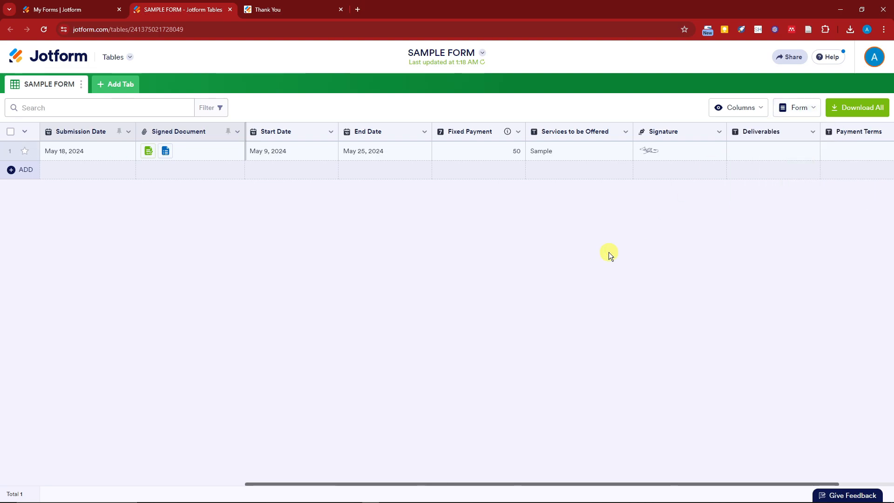